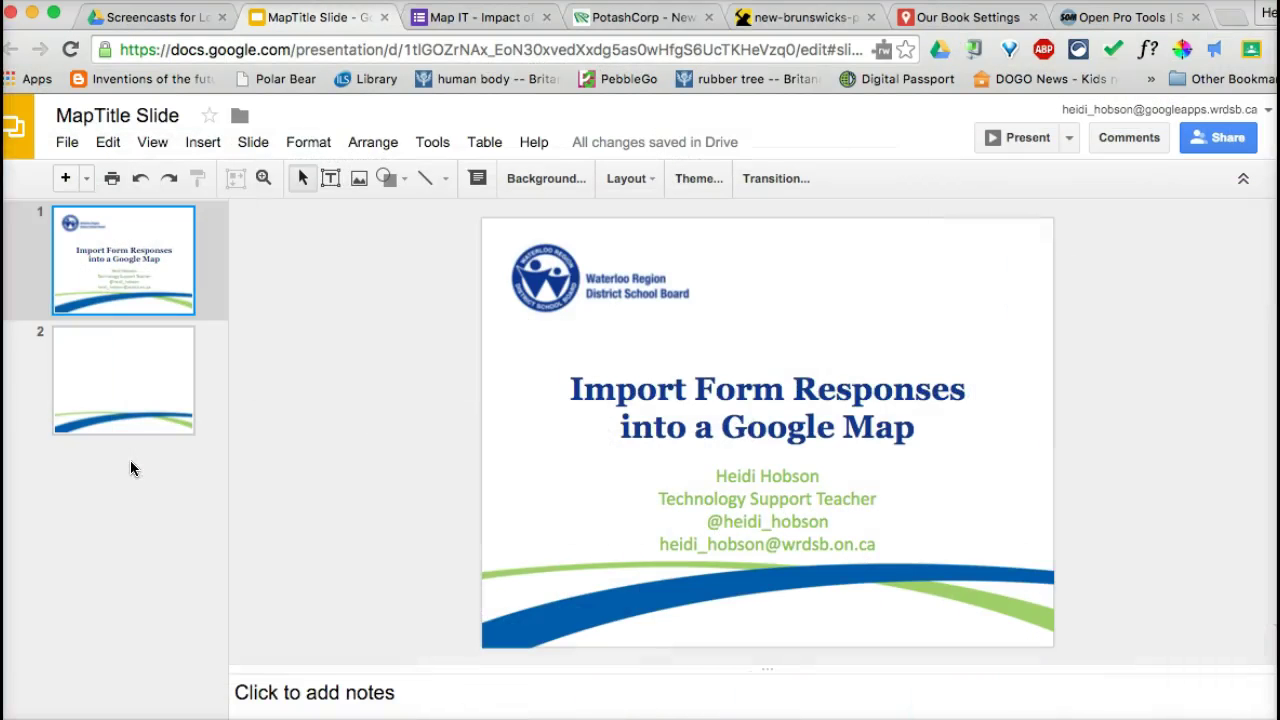
Step: Switch from the slide deck to the 'Map IT - Impact of Mining Minerals' form
click(461, 21)
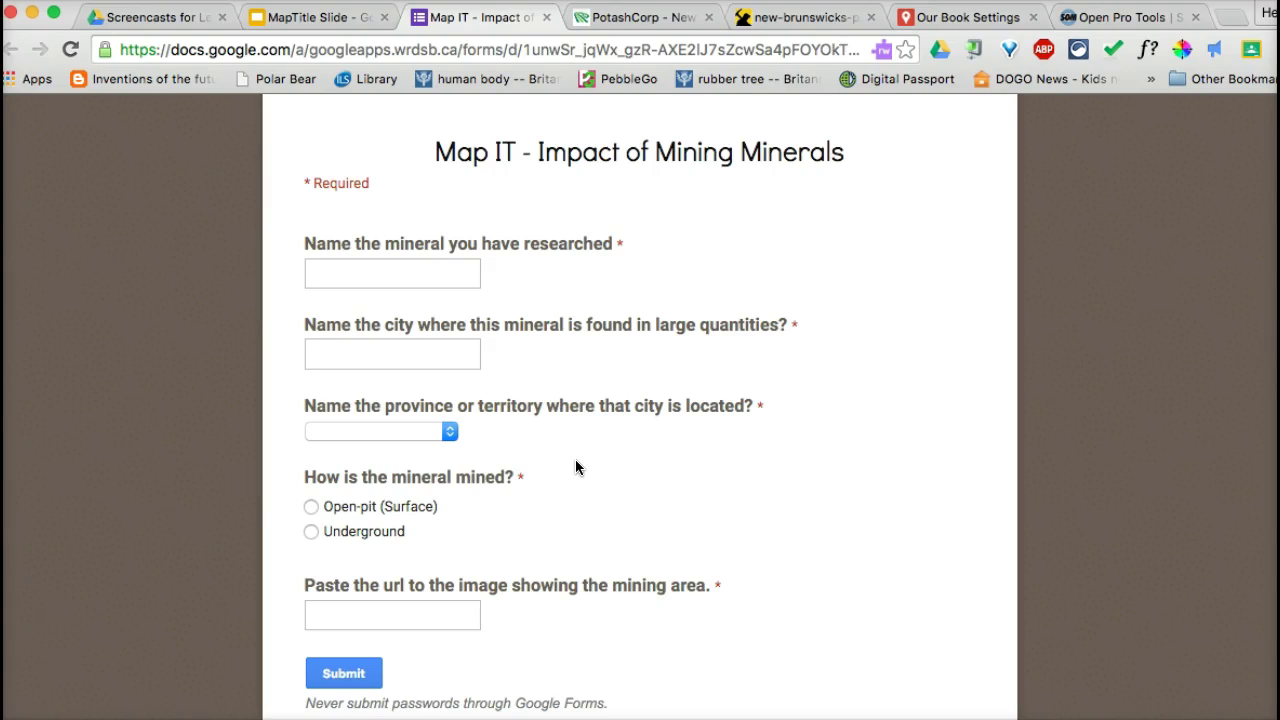
Step: Answer Potash, Sussex, New Brunswick and Underground in the form's first questions
click(365, 279)
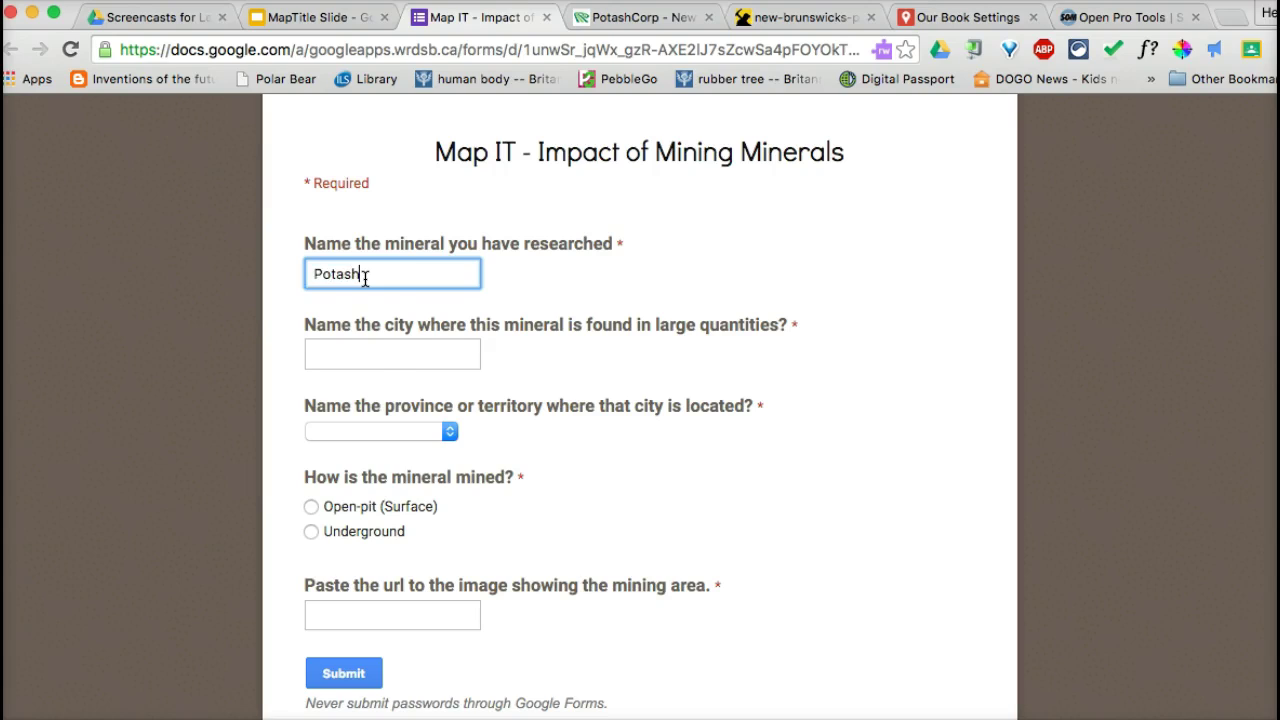
click(354, 355)
text(Sussex)
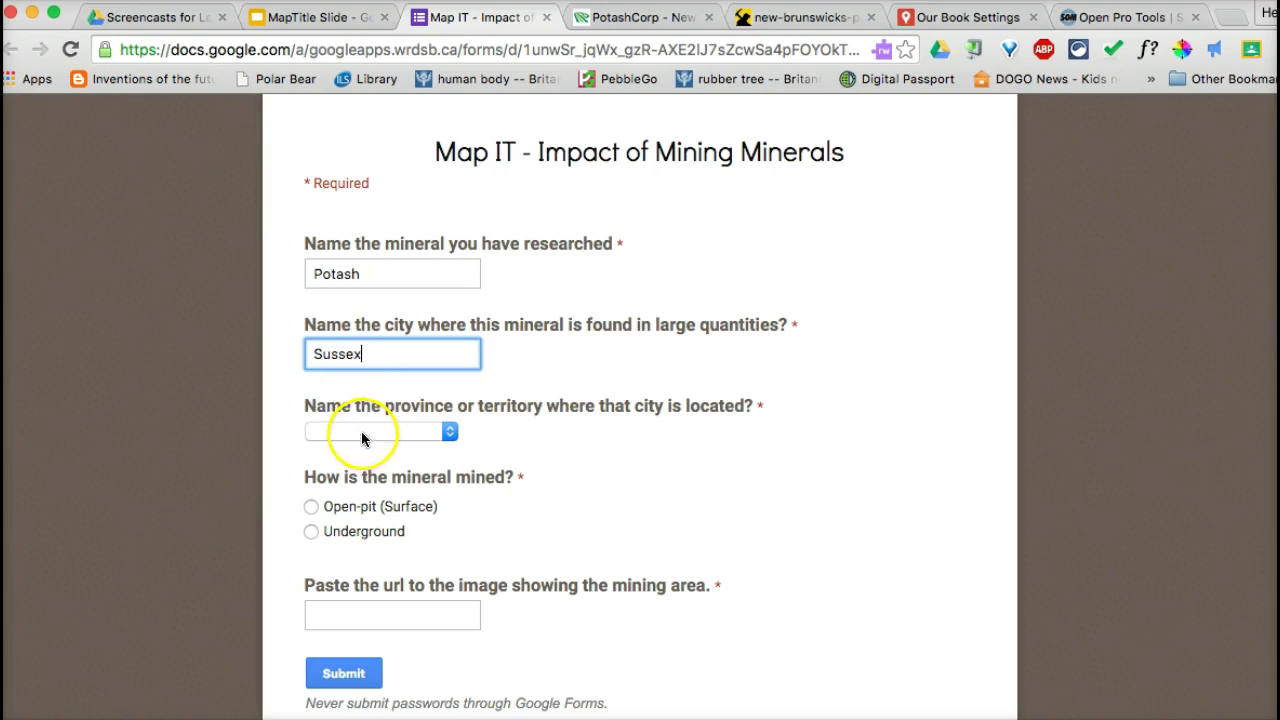
click(362, 430)
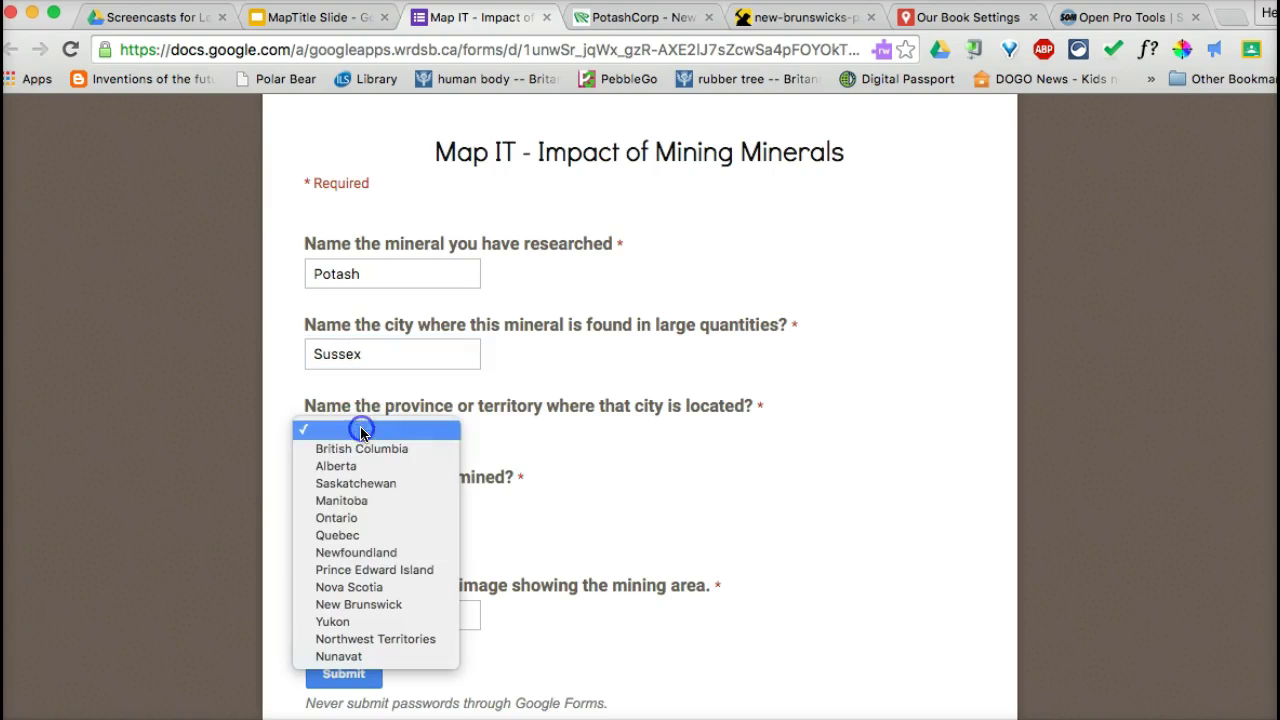
click(366, 604)
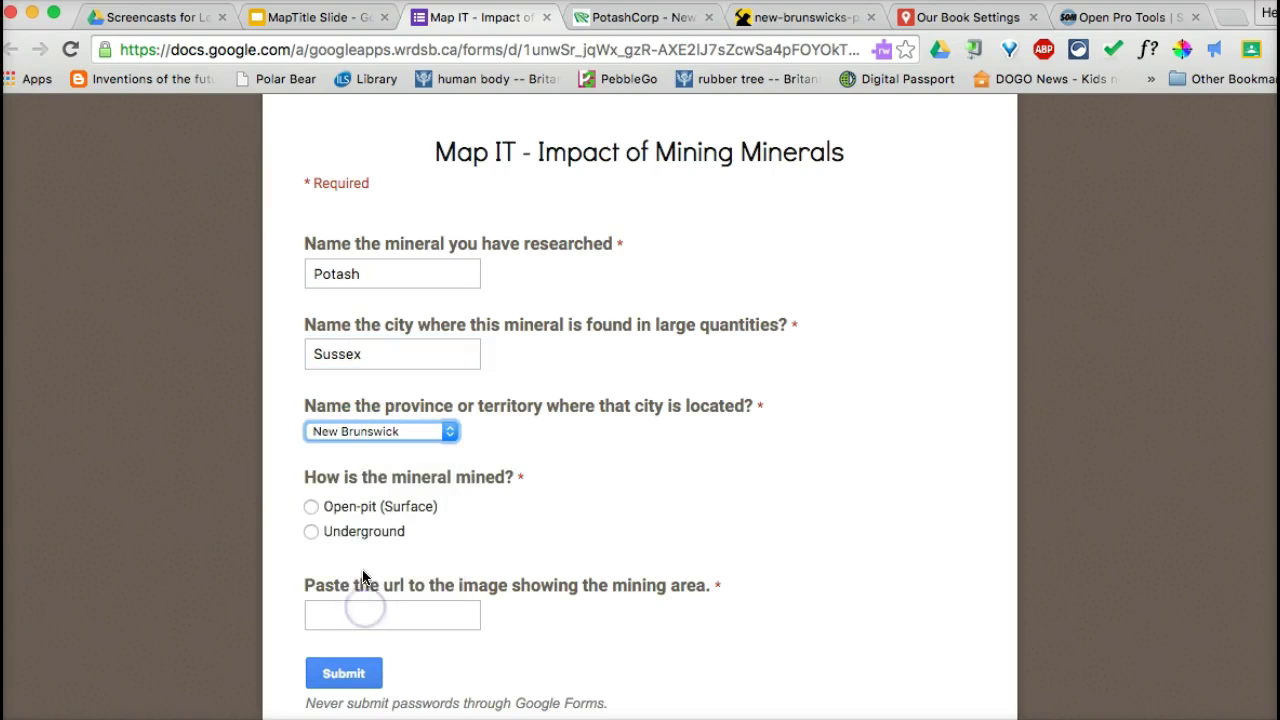
click(311, 531)
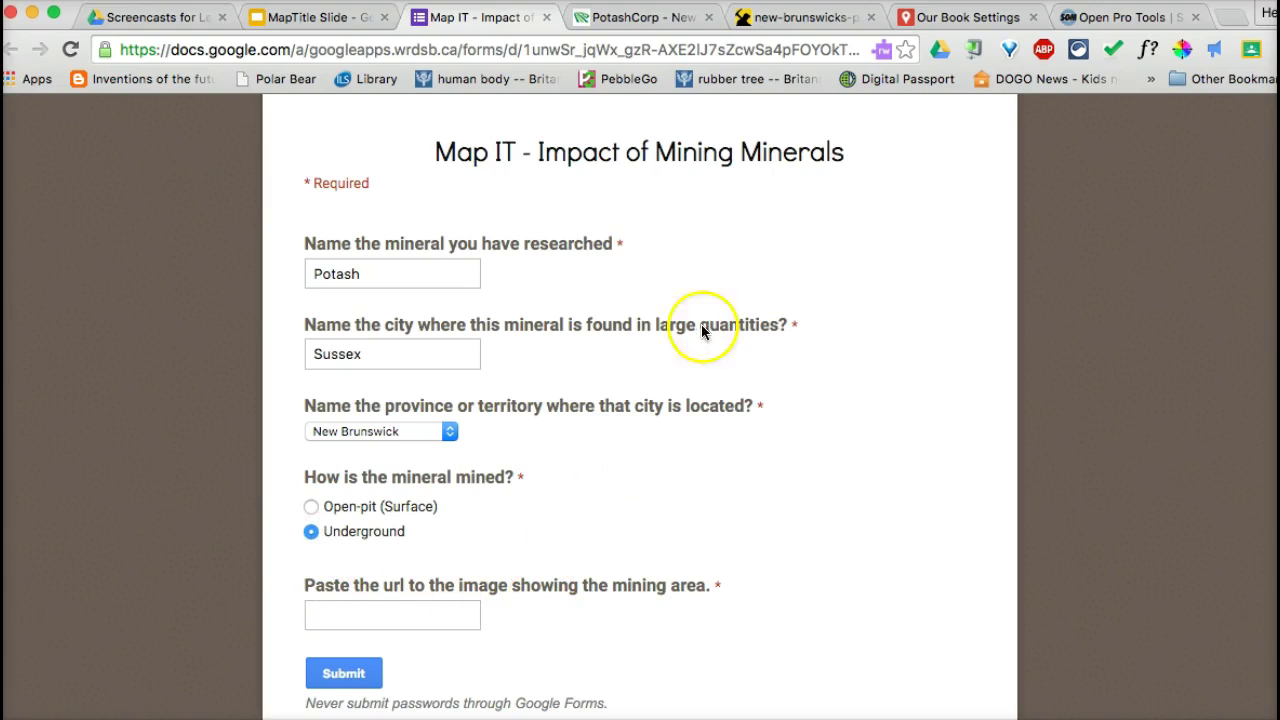
Step: Paste the potash mine photo's web address into the image field and submit the response
click(783, 19)
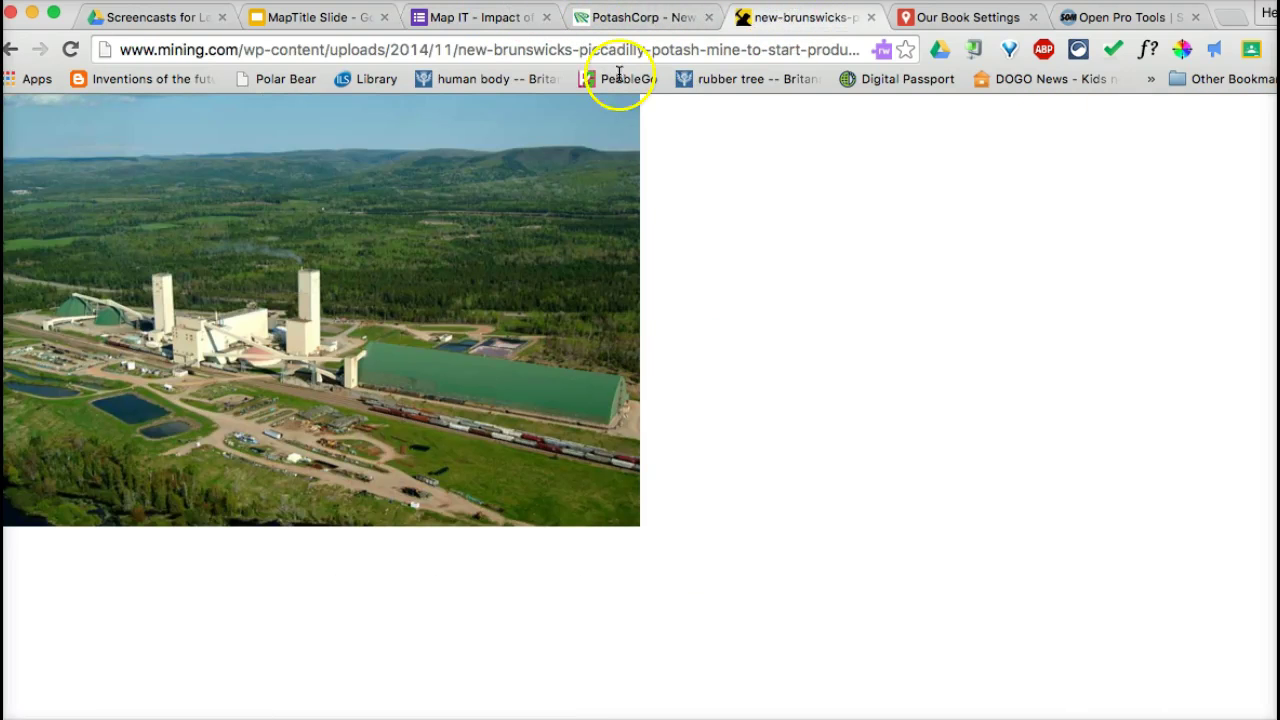
click(250, 49)
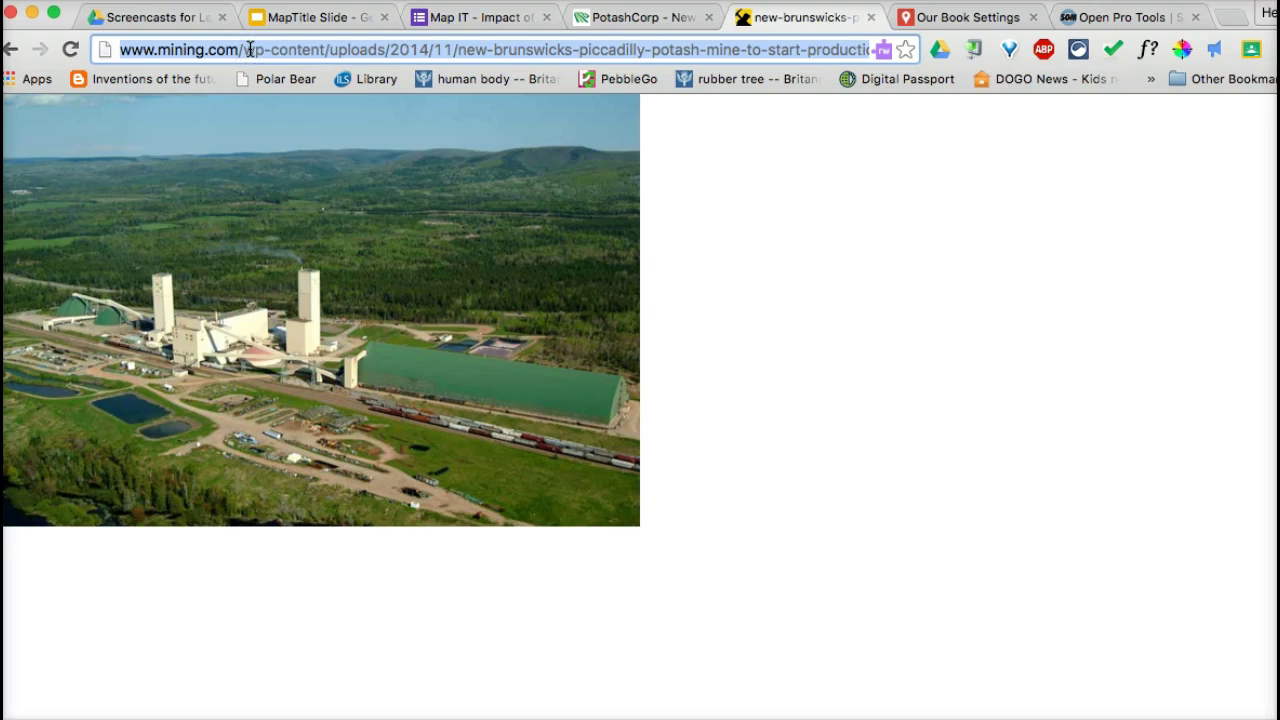
click(466, 18)
click(388, 605)
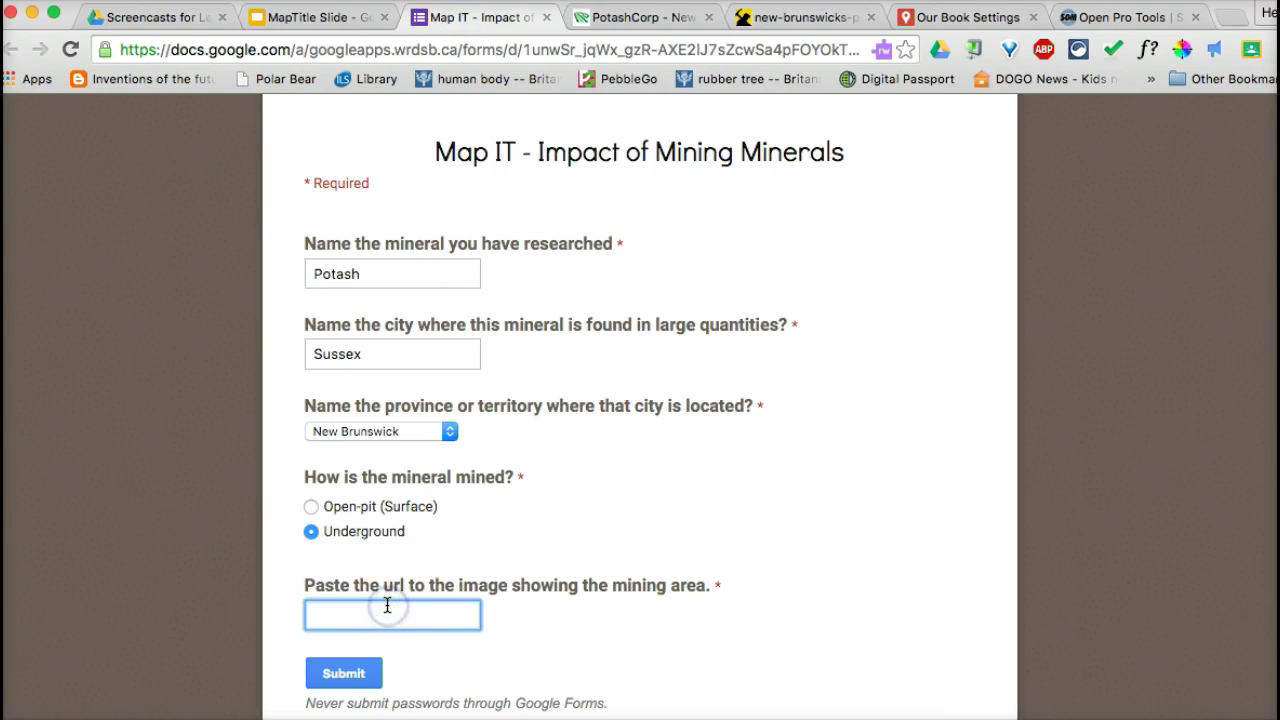
key(super+v)
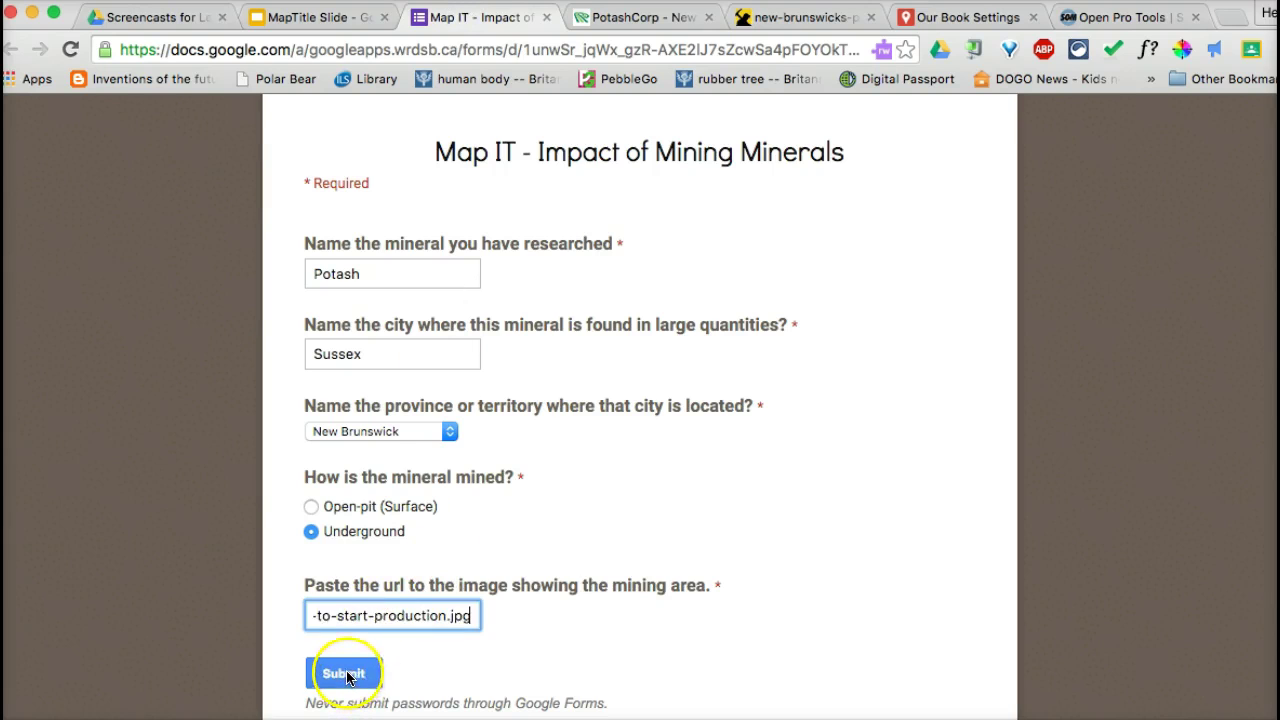
click(345, 674)
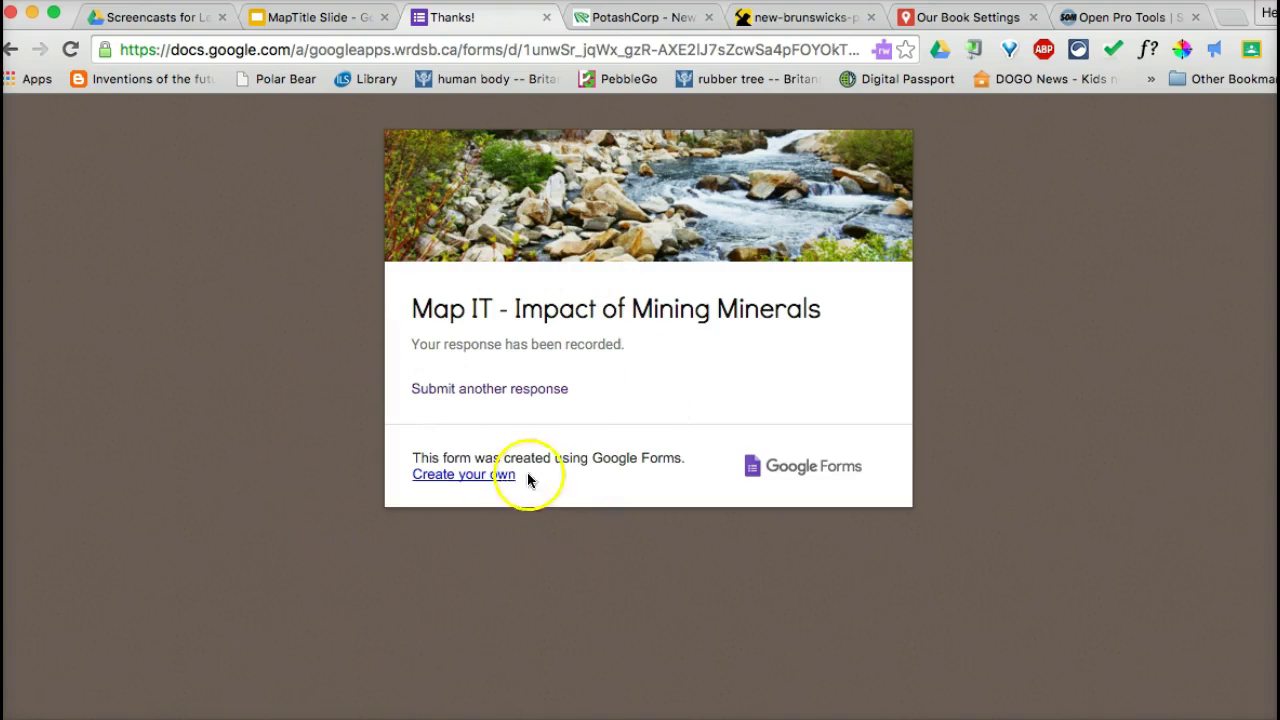
click(141, 19)
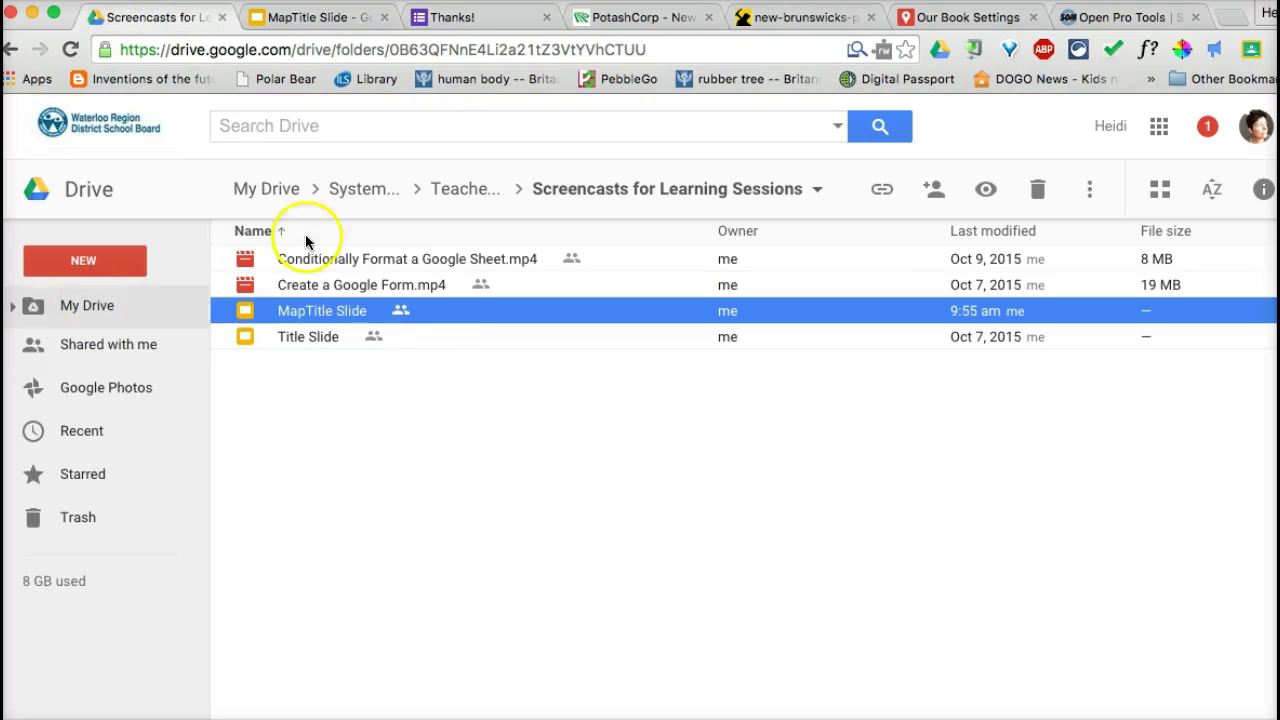
Step: Create a new Google My Maps map in the Teacher Learning folder, accepting the shared-folder prompt
click(428, 190)
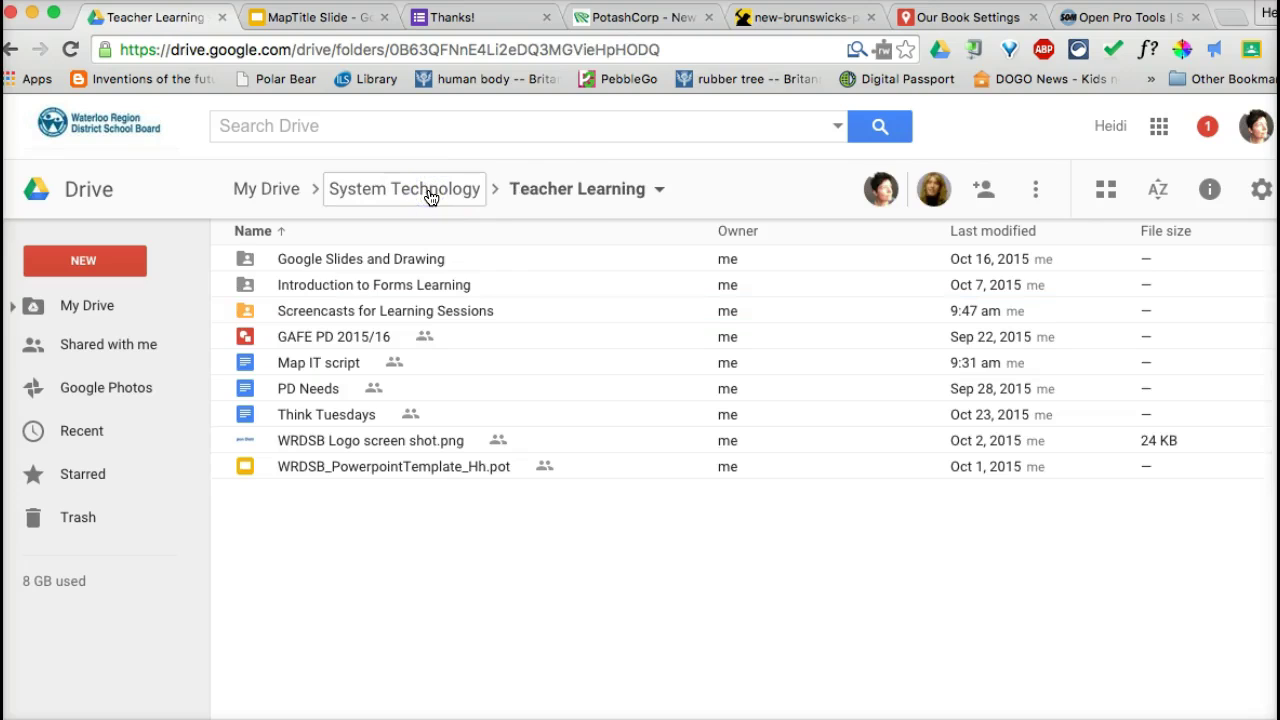
click(101, 265)
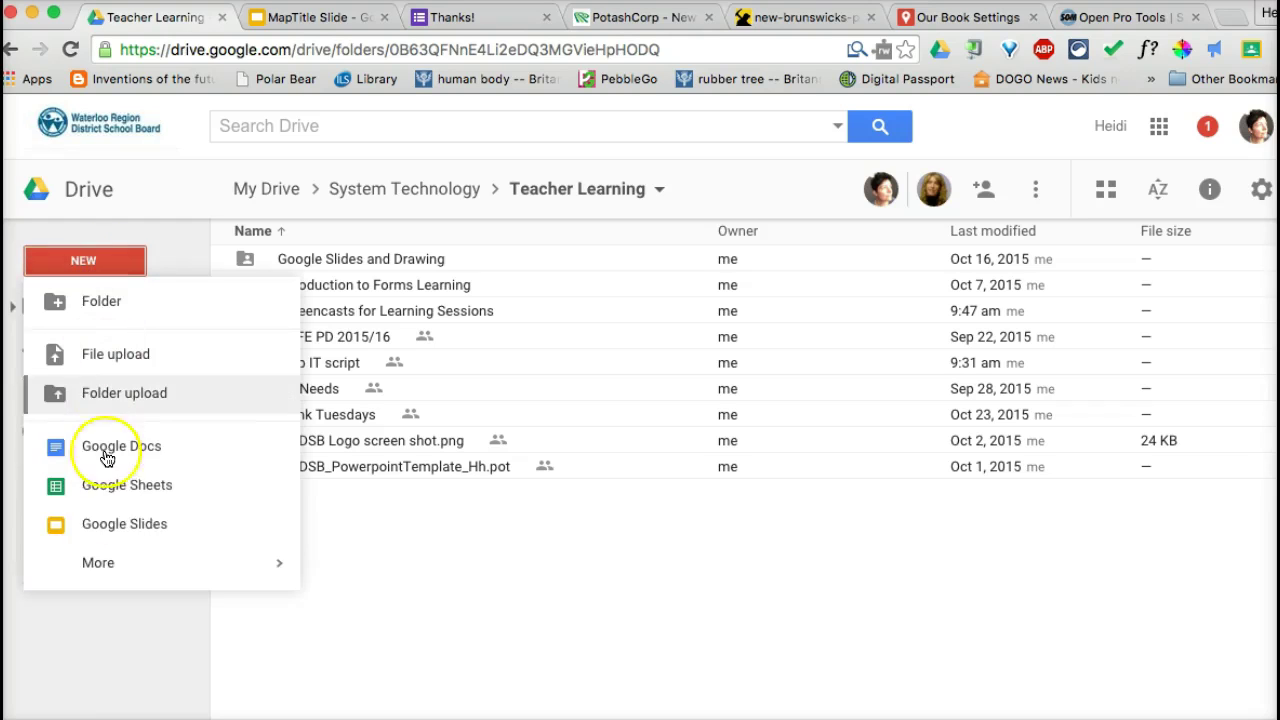
mouse_move(96, 563)
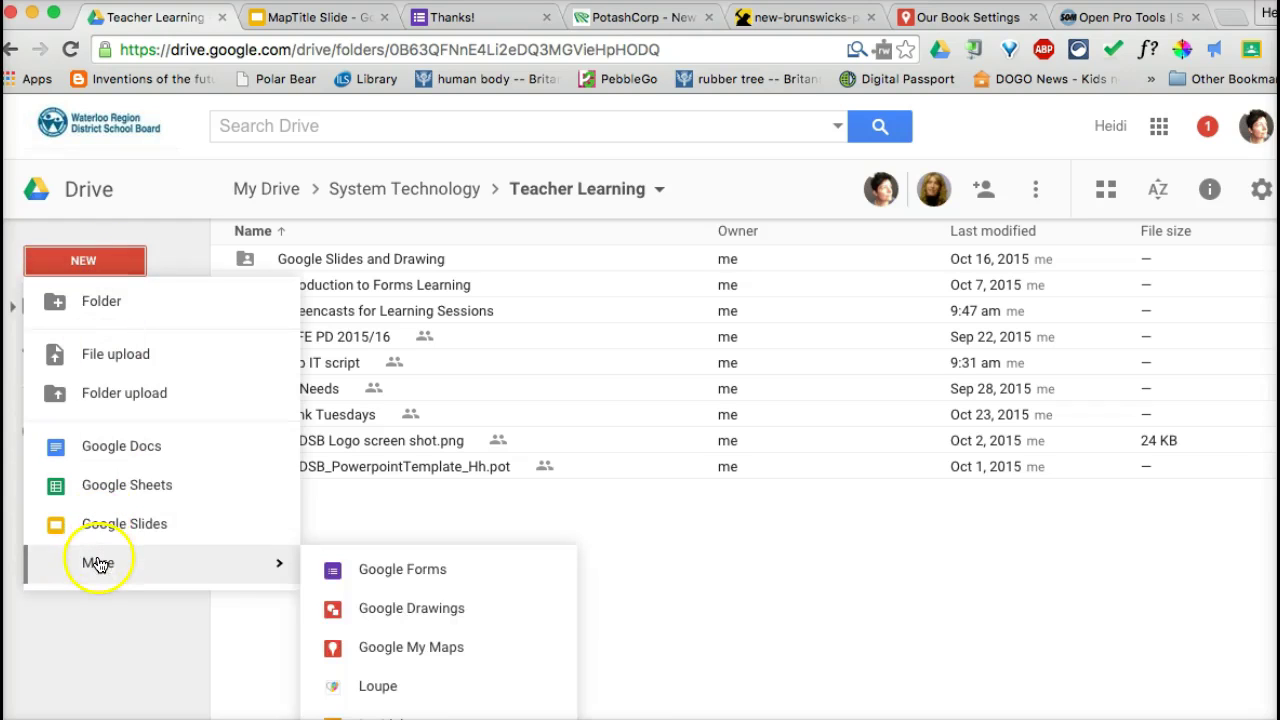
click(396, 652)
click(894, 460)
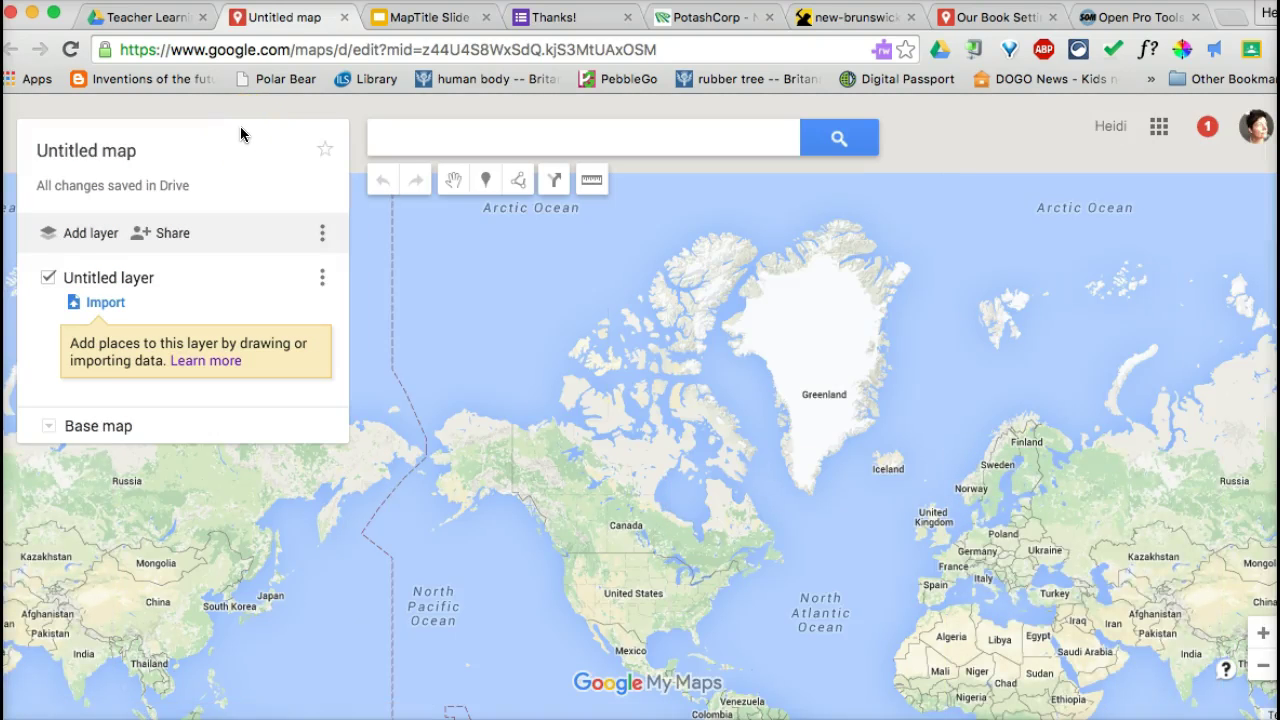
Step: Title the map 'Canadian Minerals'
click(70, 155)
click(70, 155)
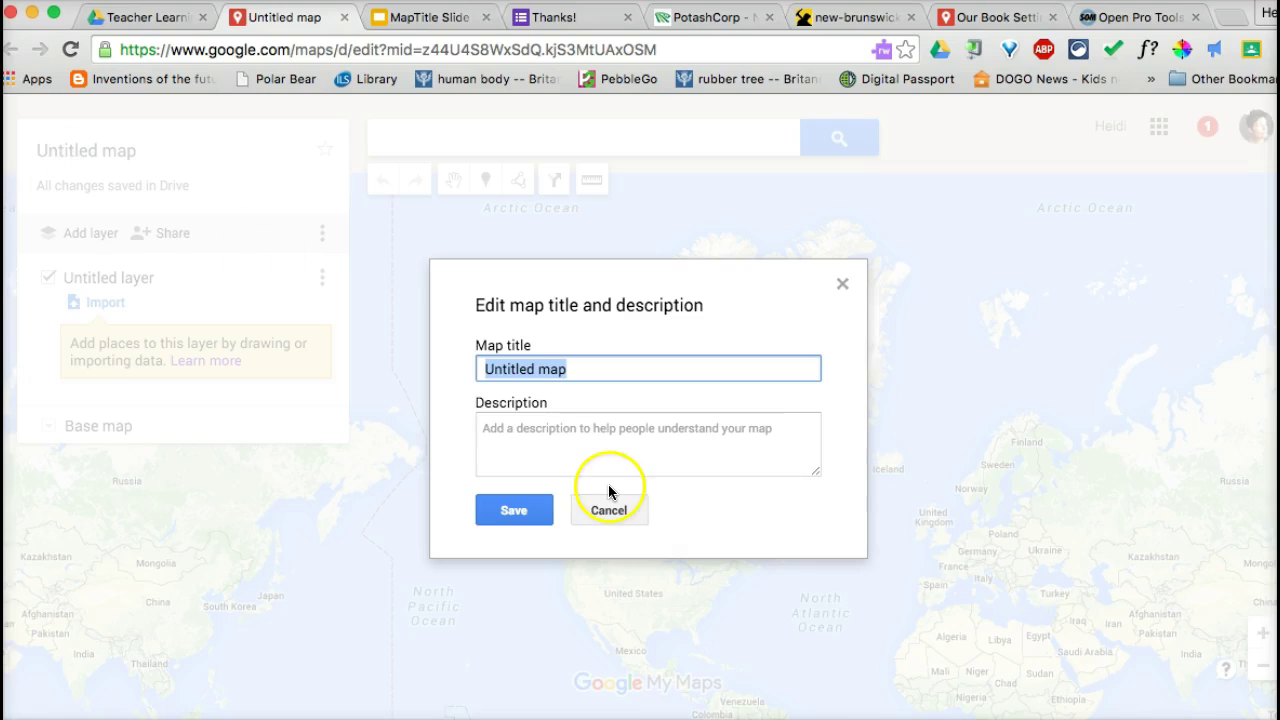
text(Cana)
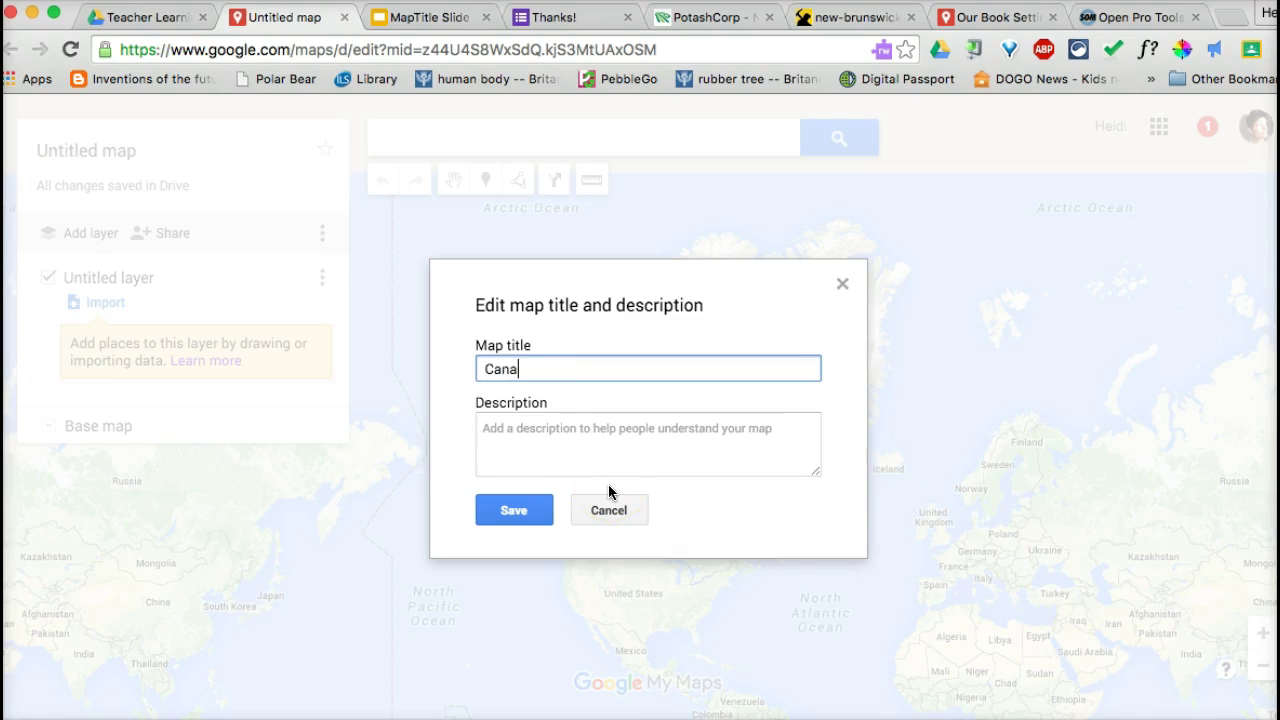
text(dian Minerals)
click(511, 511)
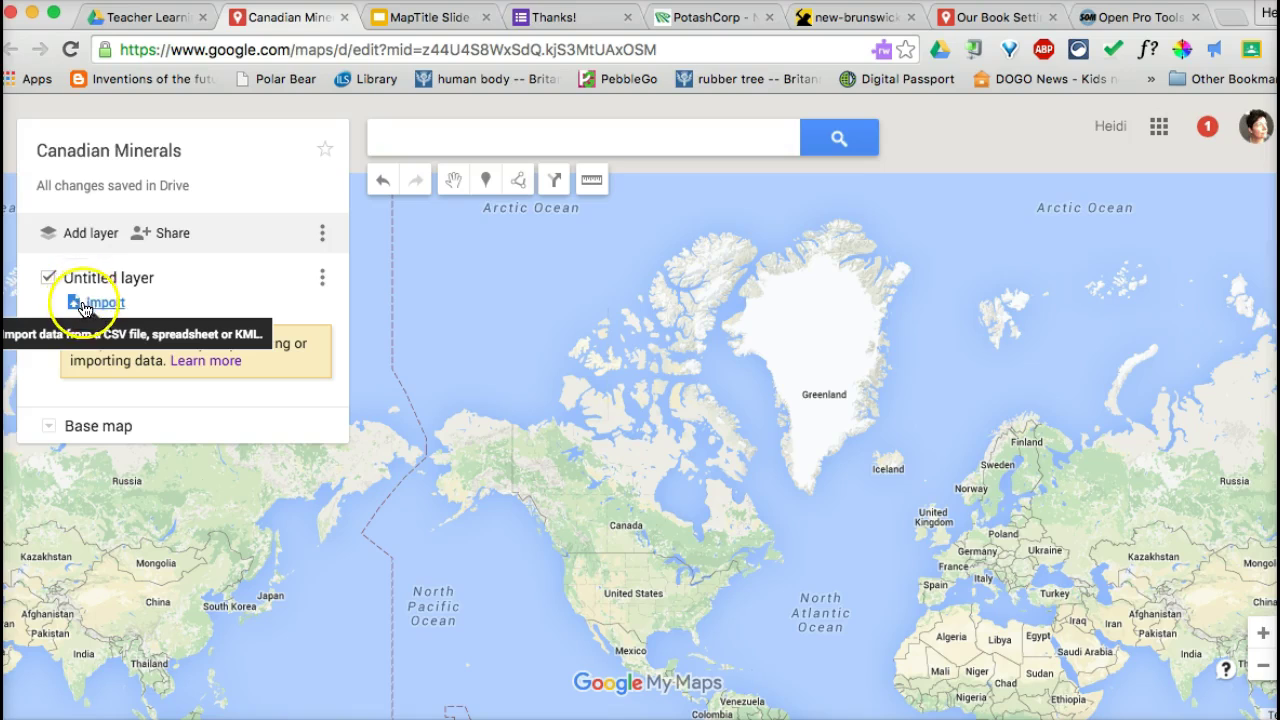
Step: Import the Map IT form responses spreadsheet from Drive, found by searching 'Miner'
click(104, 304)
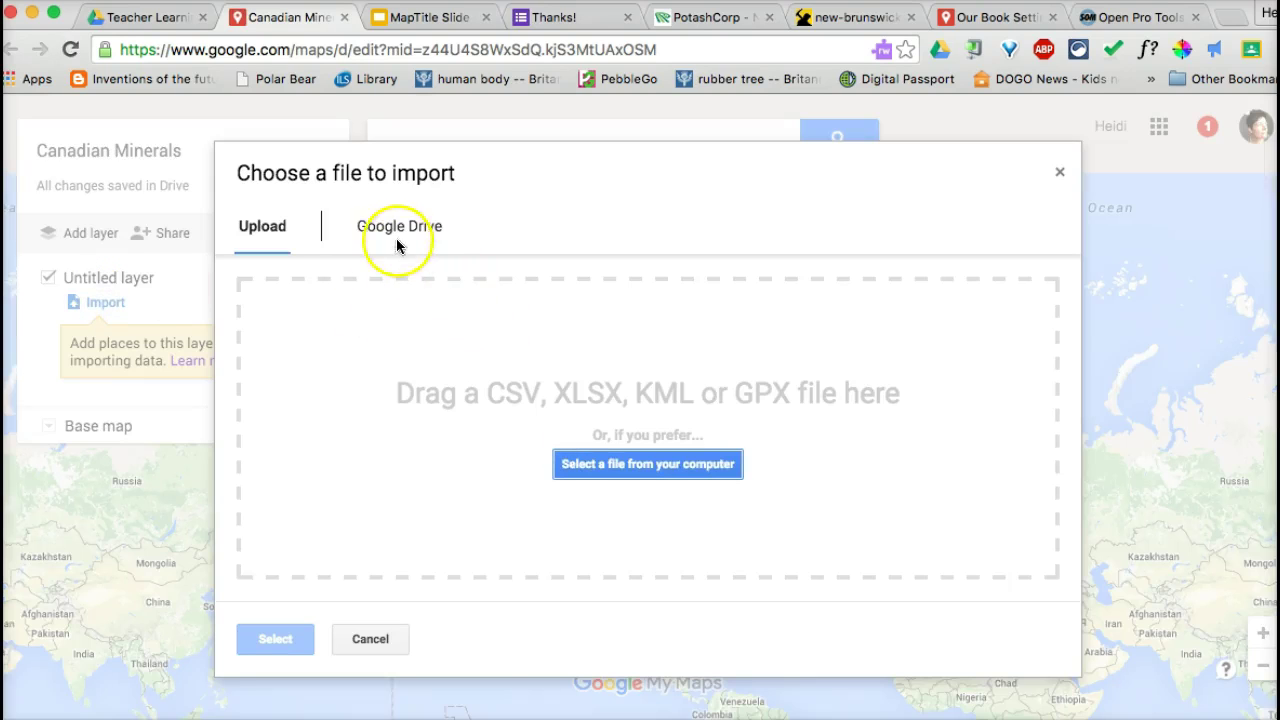
click(390, 230)
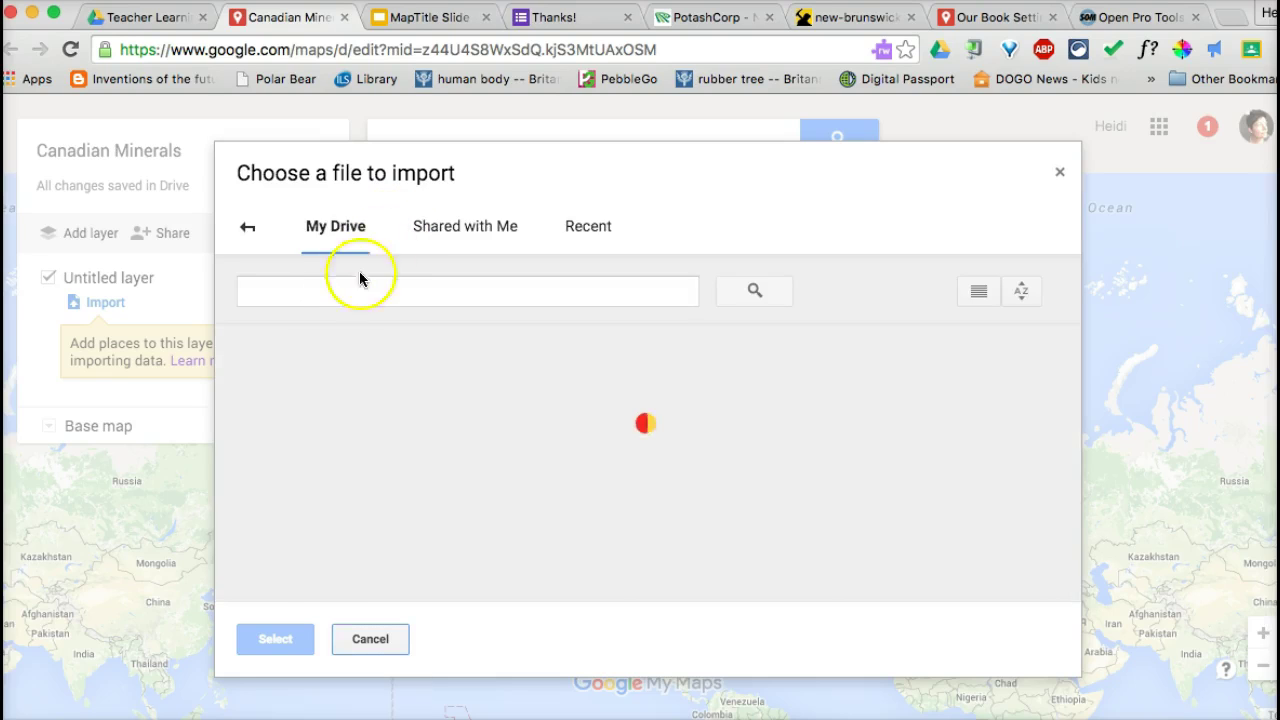
click(329, 296)
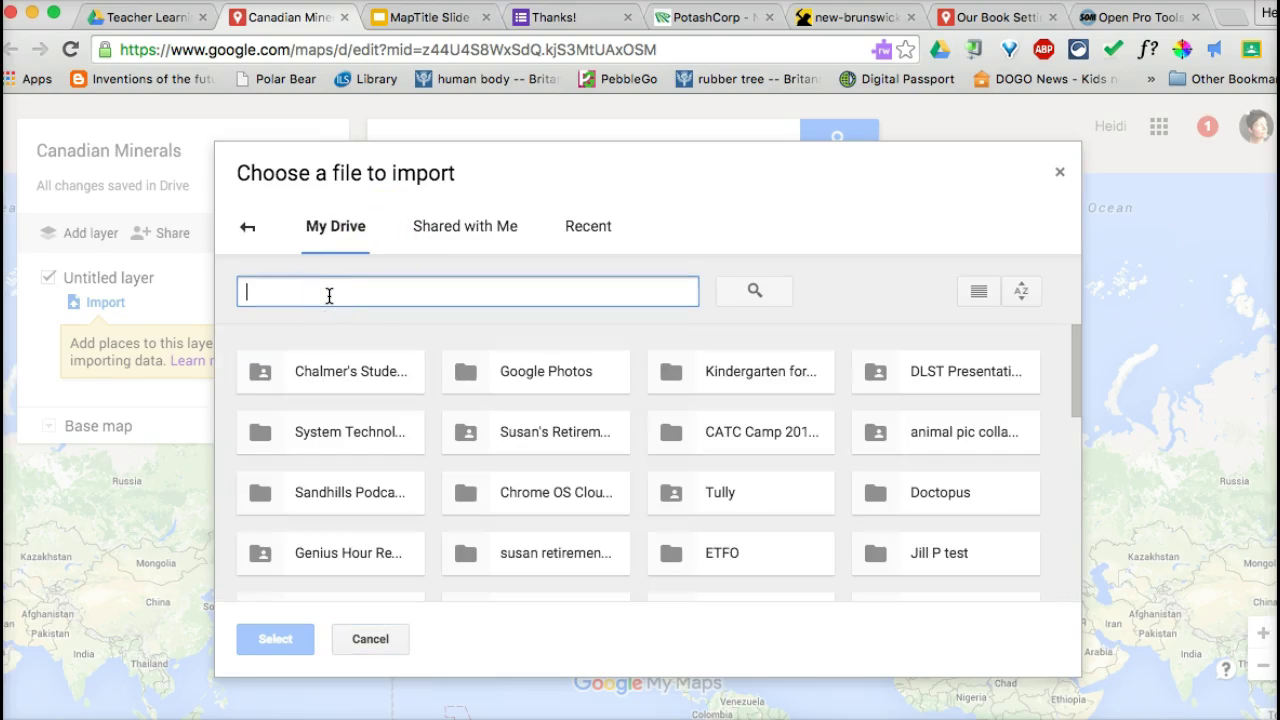
text(Mineral)
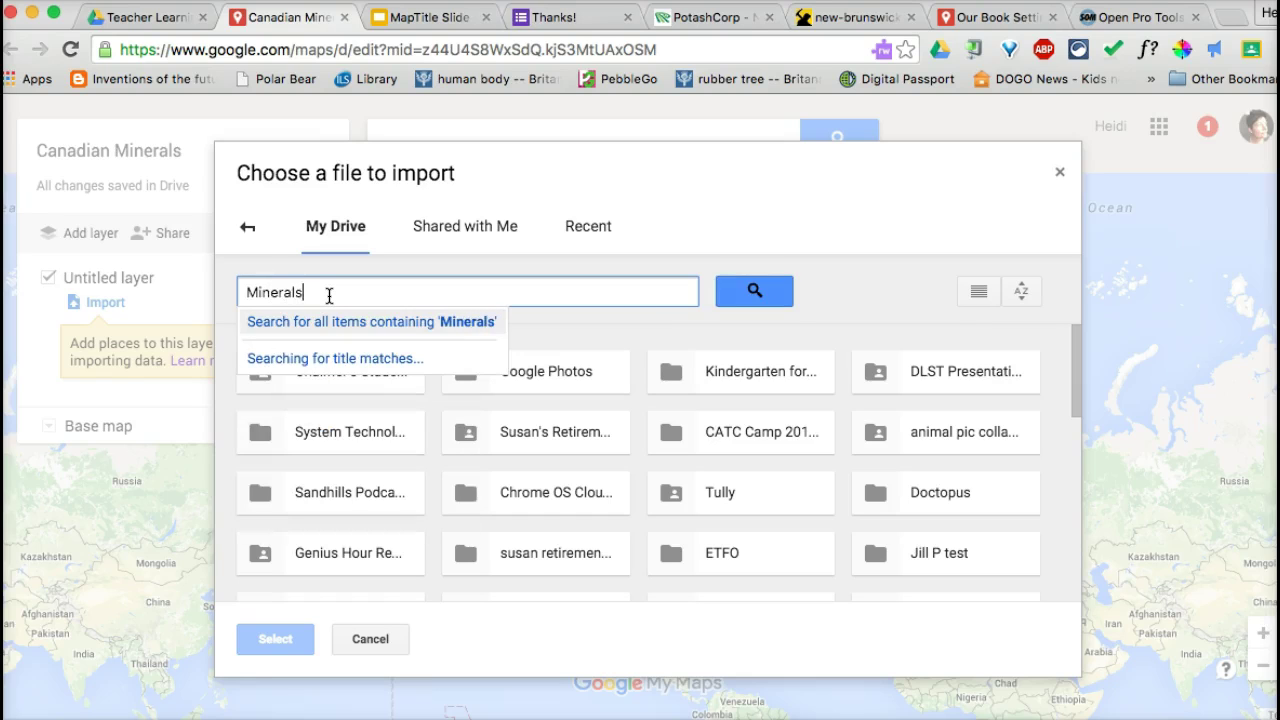
key(Return)
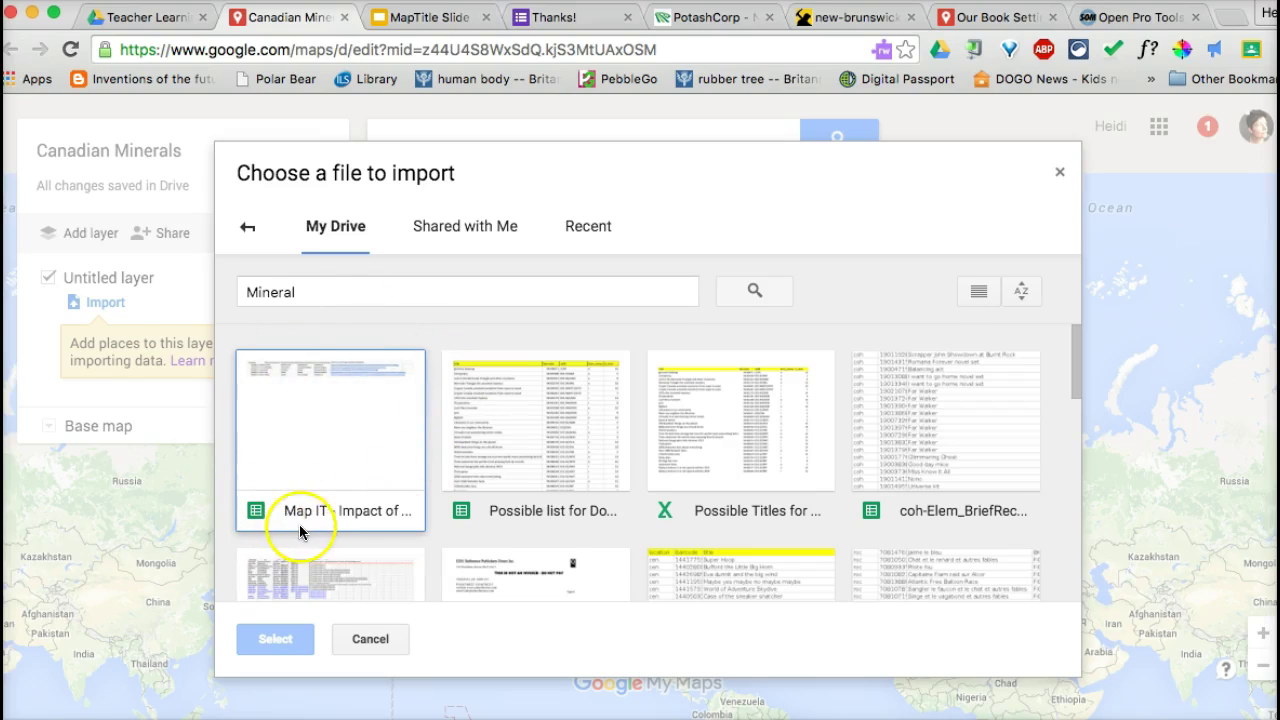
click(297, 637)
click(324, 433)
click(285, 645)
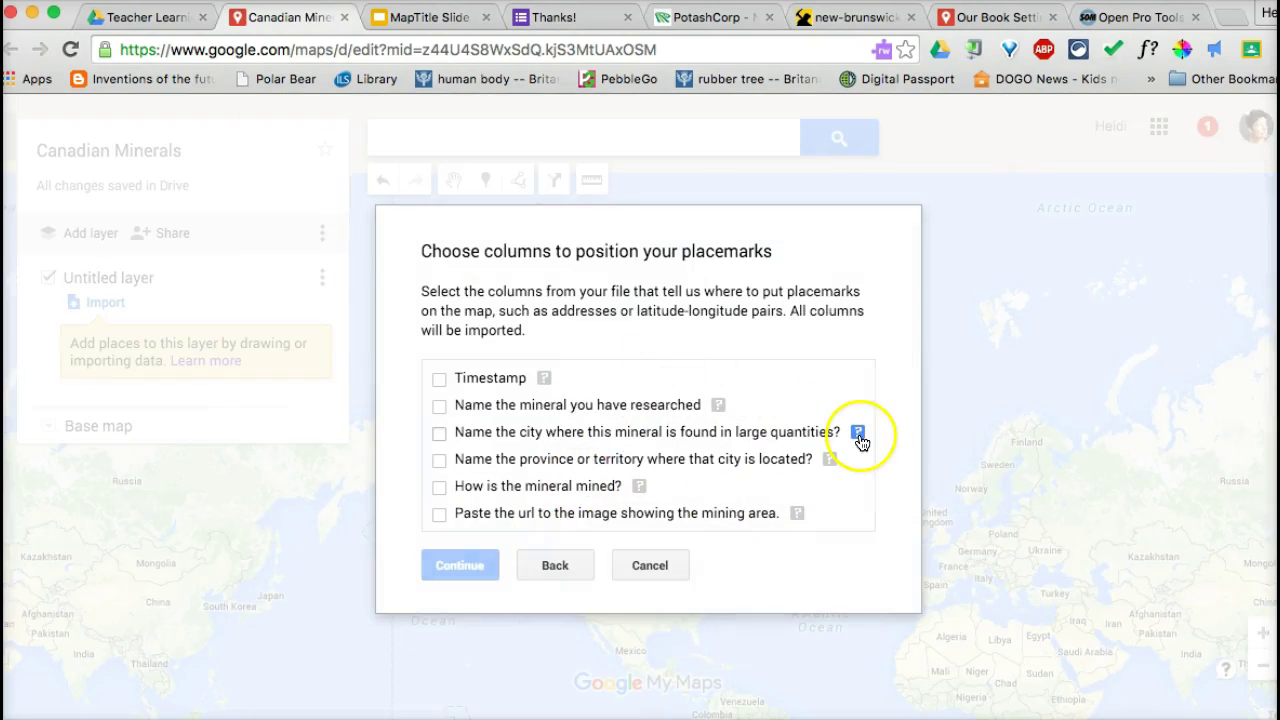
Step: Position pins by the city and province columns and title them by mineral name
click(857, 609)
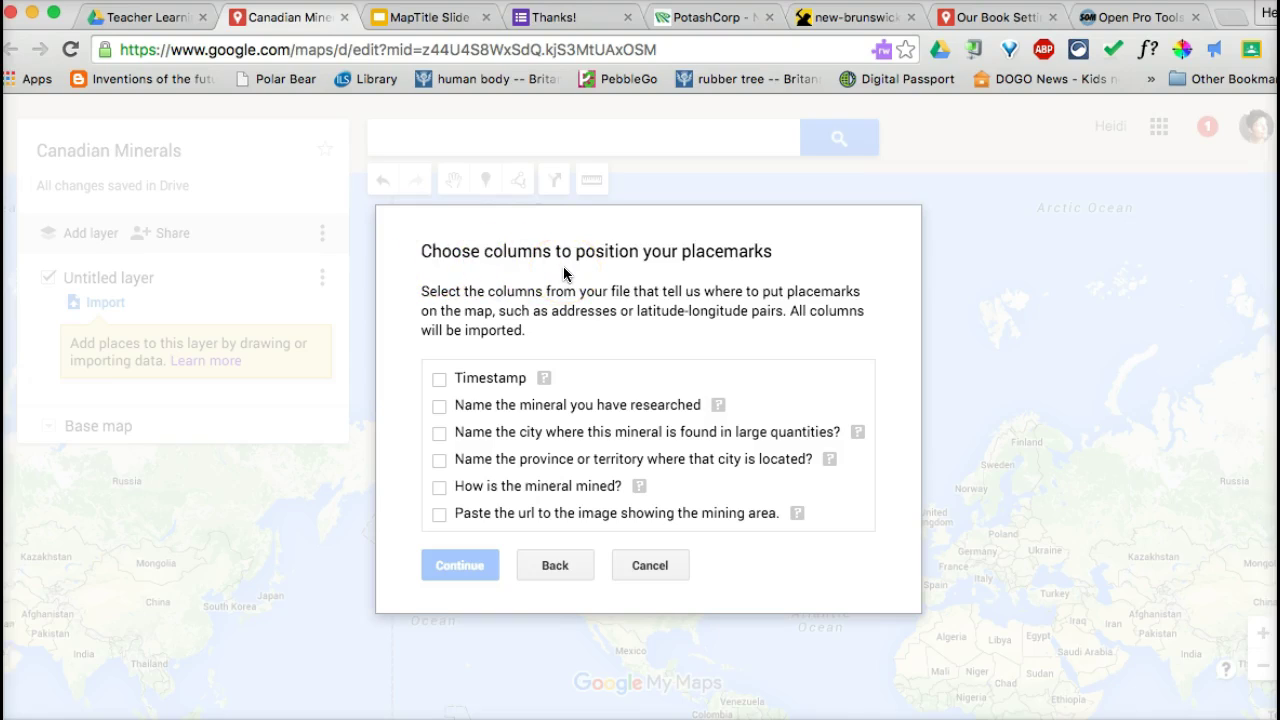
click(439, 433)
click(439, 459)
click(463, 567)
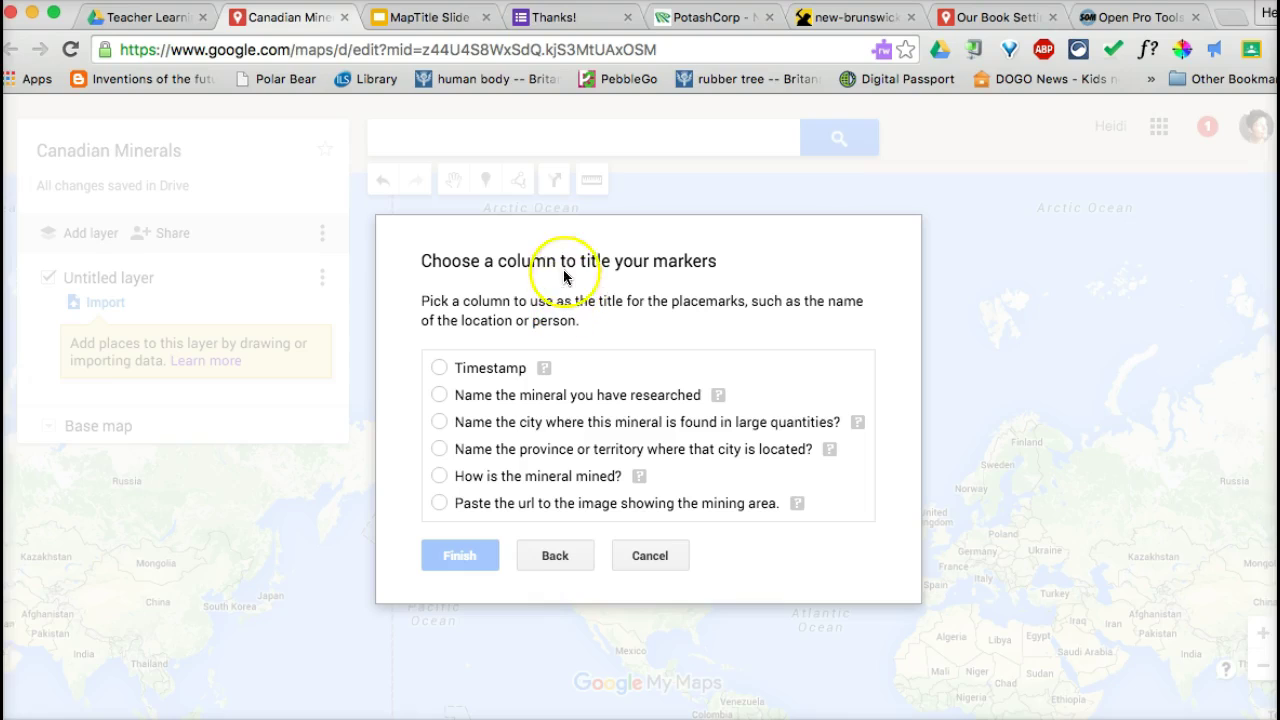
click(440, 396)
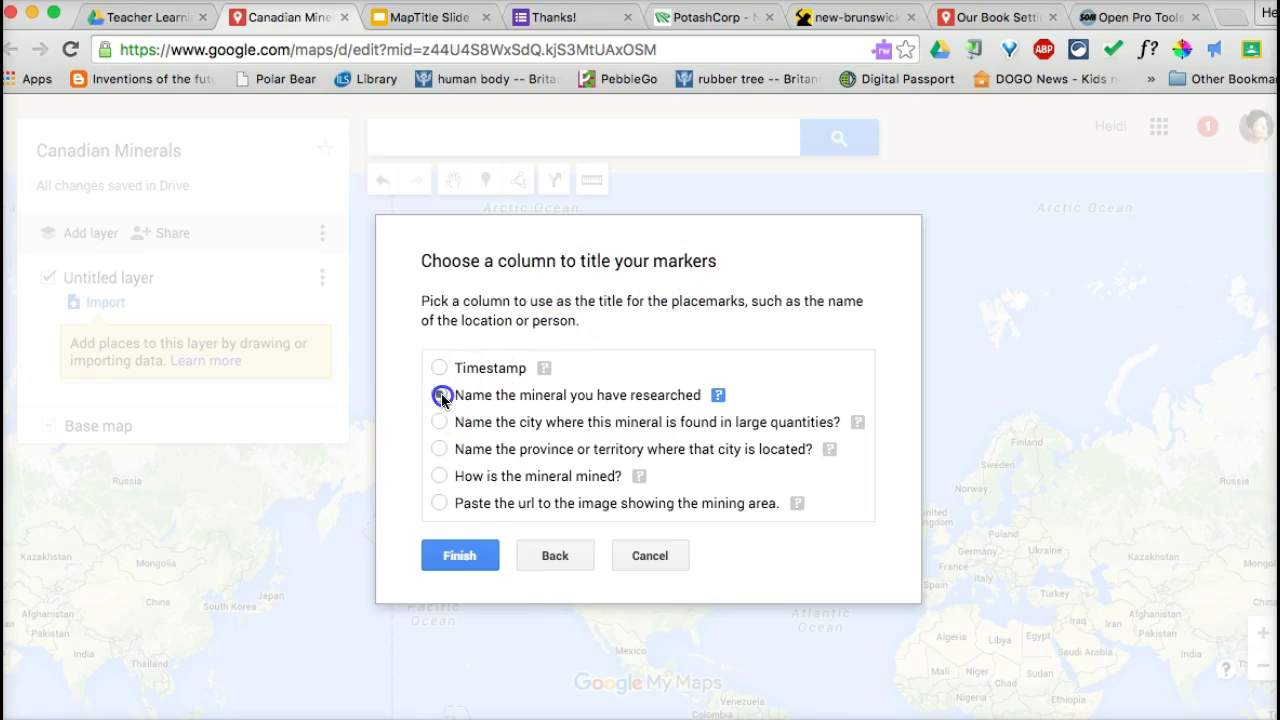
click(458, 555)
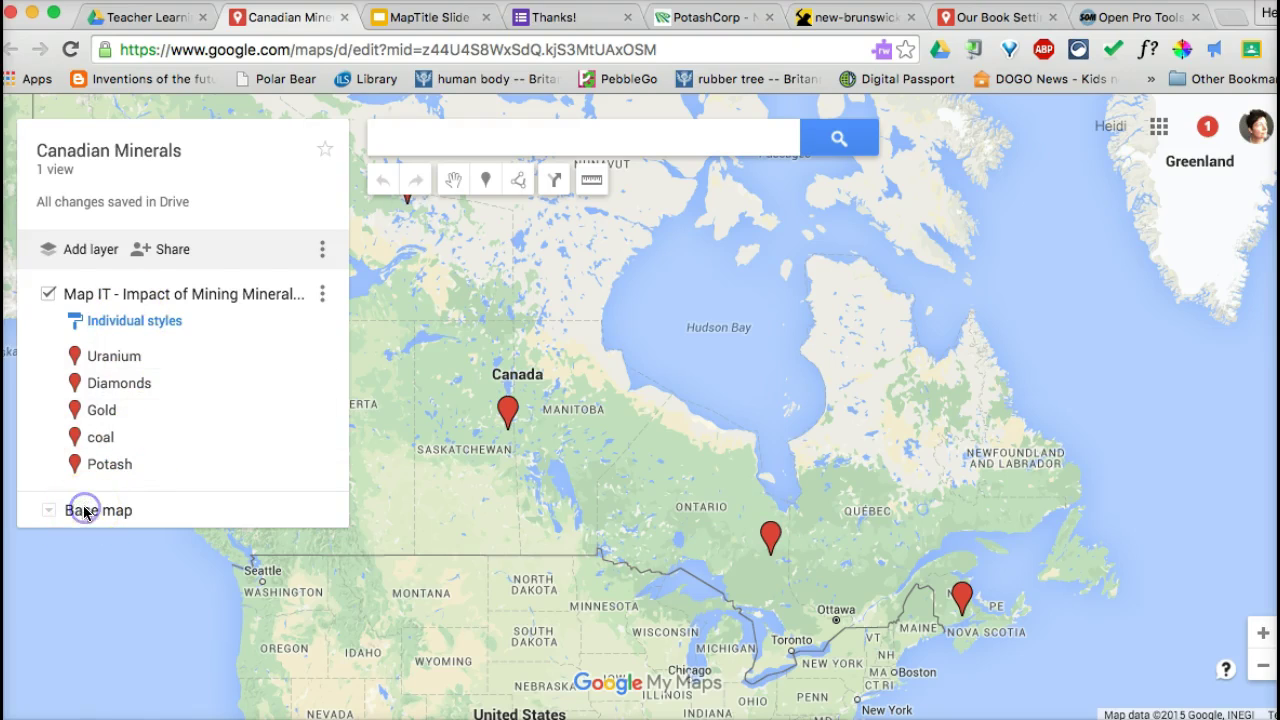
click(46, 512)
Step: Use the light base map and label every pin with its mineral name
click(104, 376)
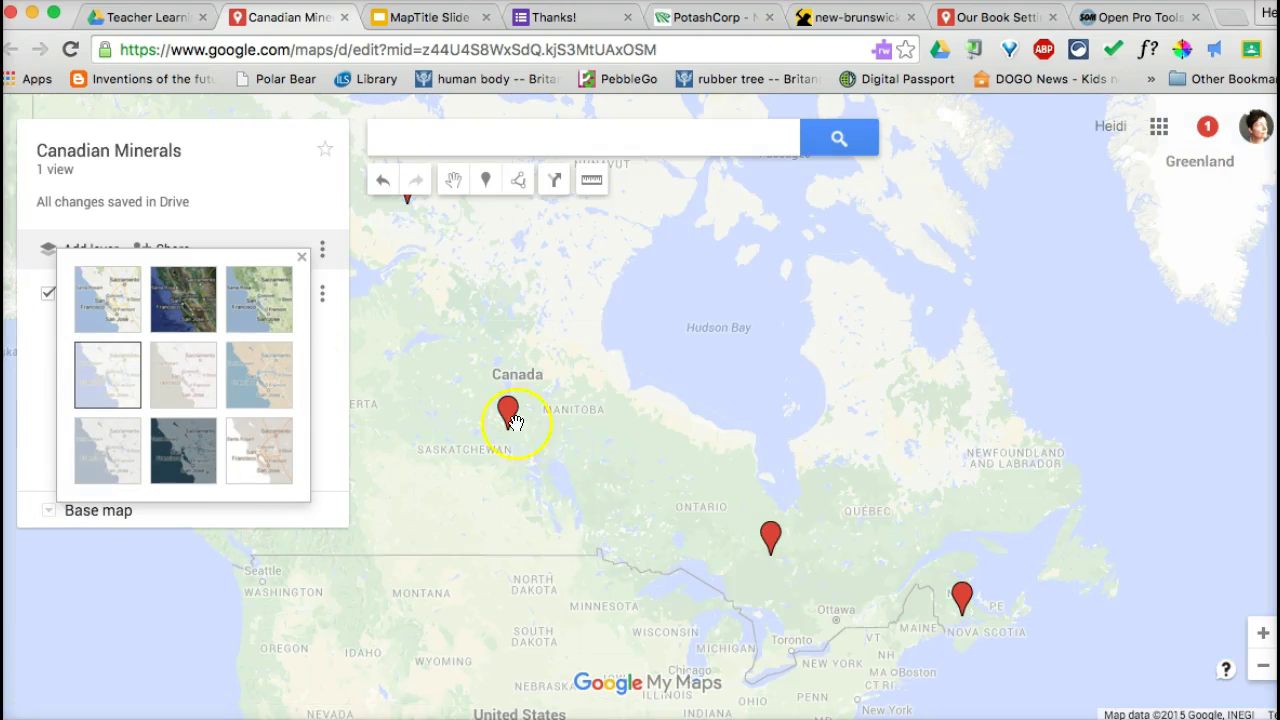
click(333, 407)
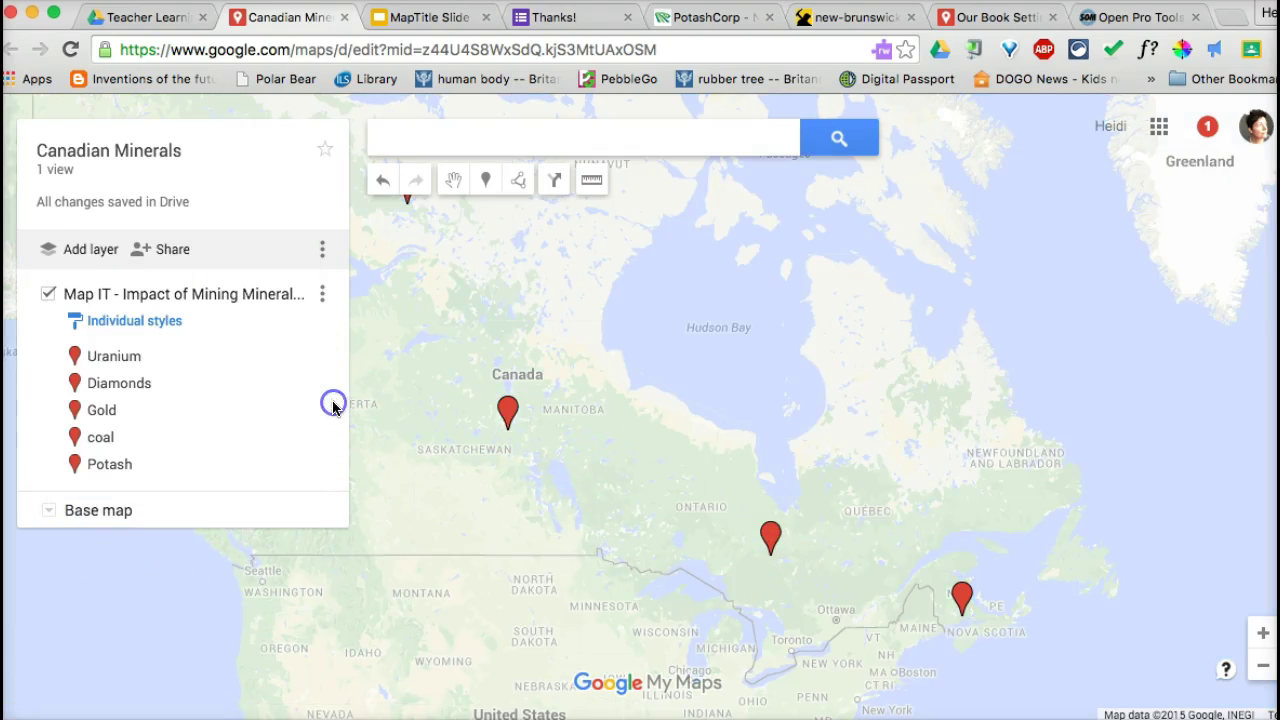
click(147, 324)
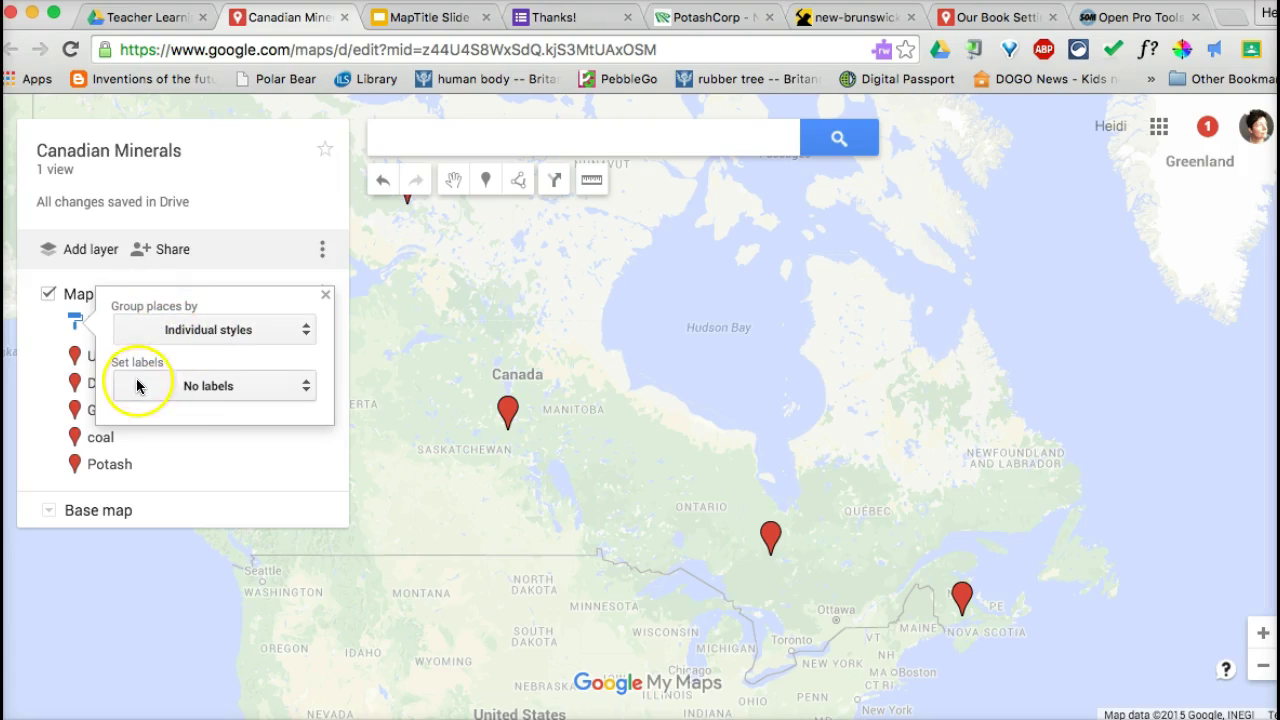
click(202, 390)
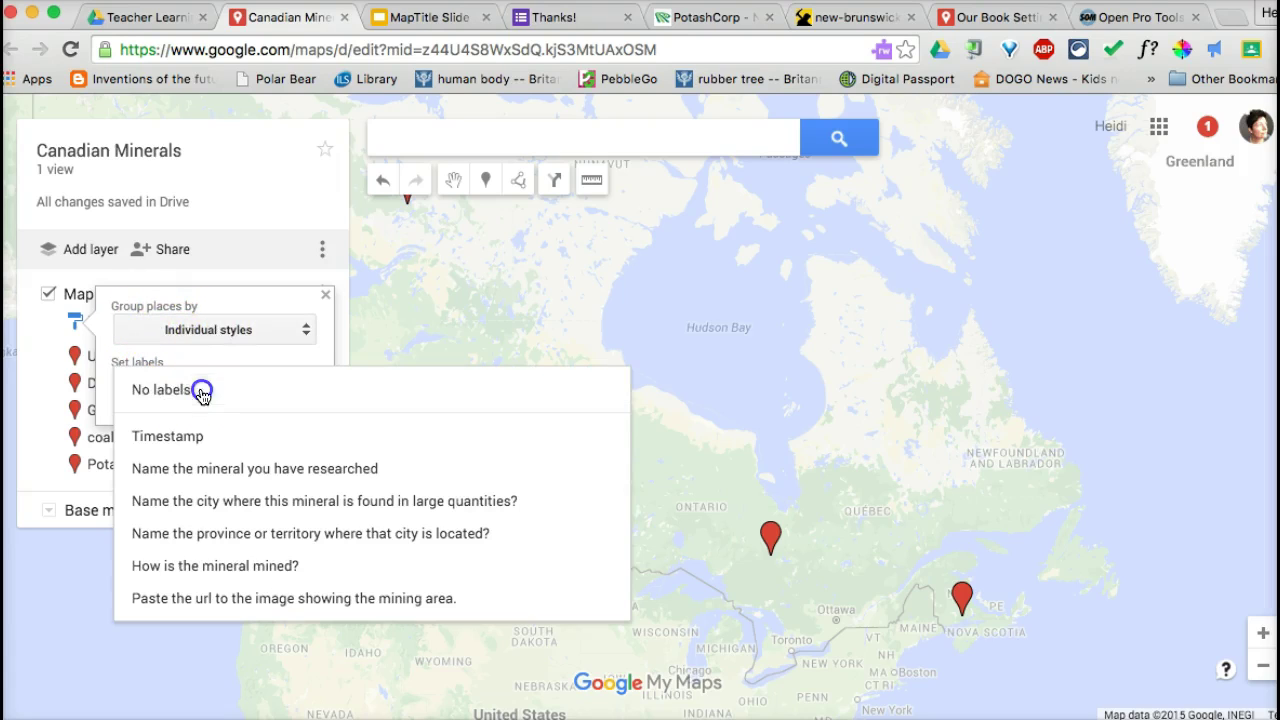
click(204, 470)
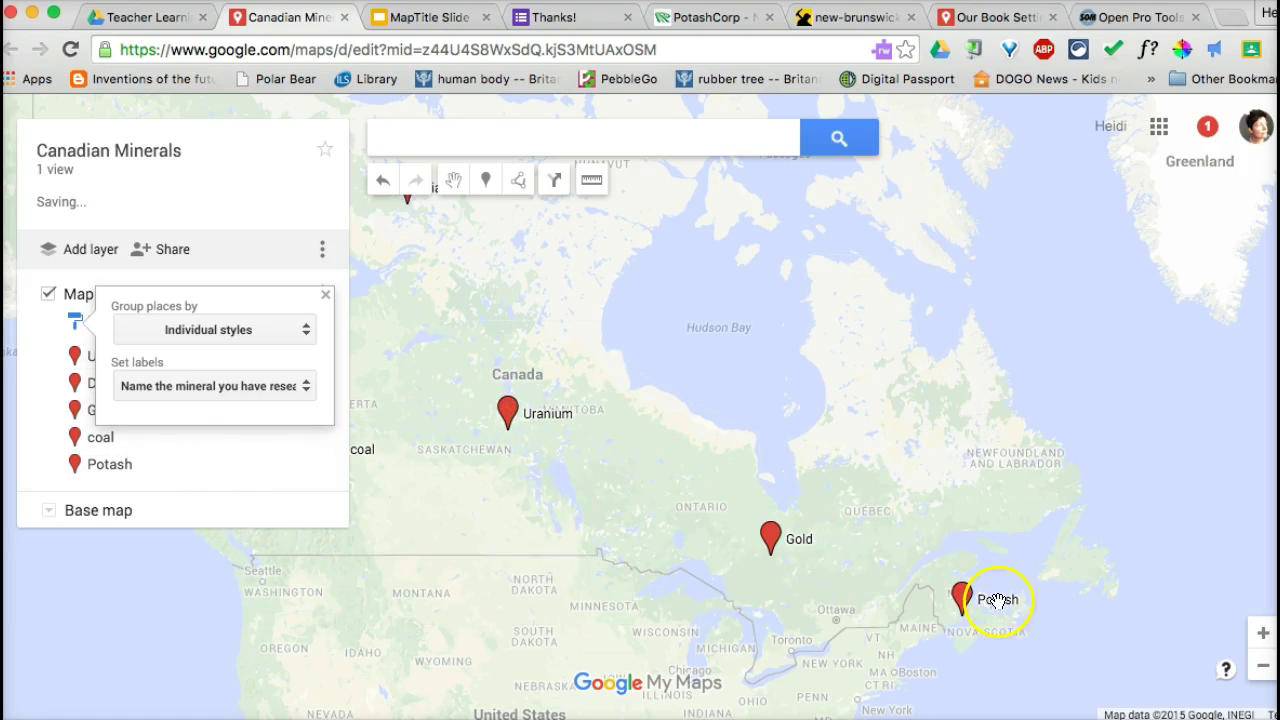
Step: Bring all pins into view and open the Uranium pin's details
drag(571, 548, 677, 586)
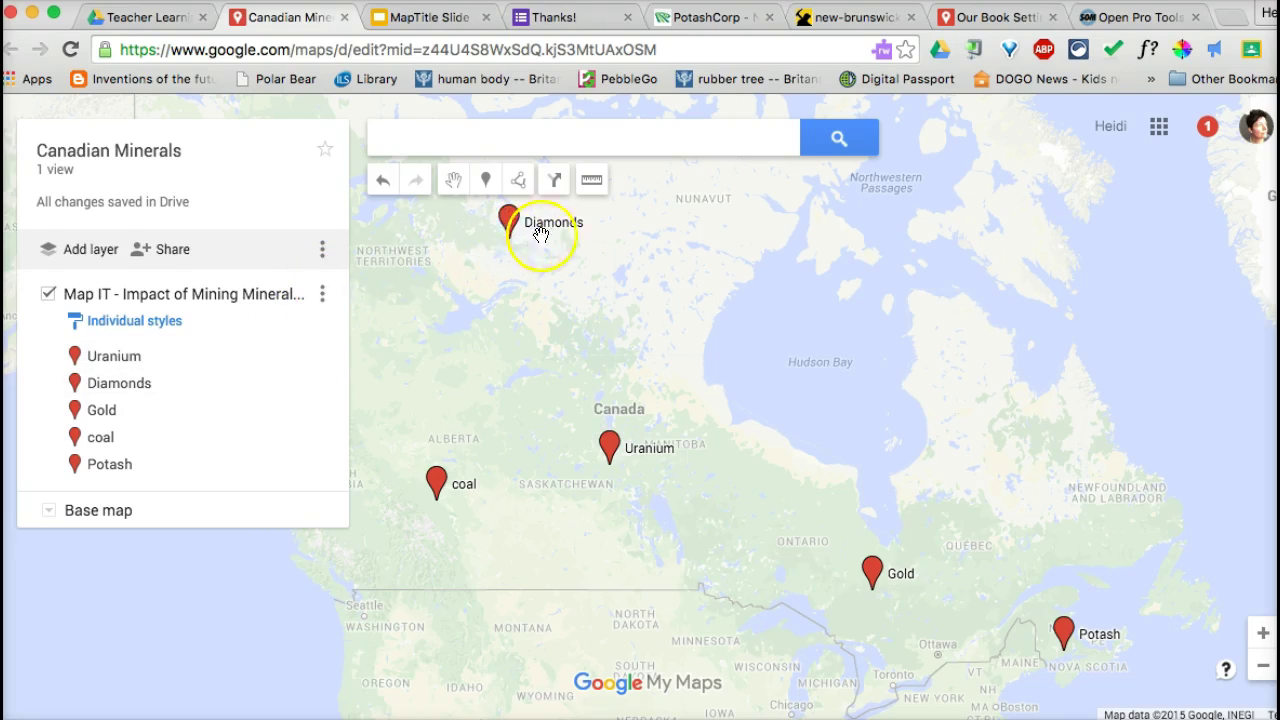
click(605, 447)
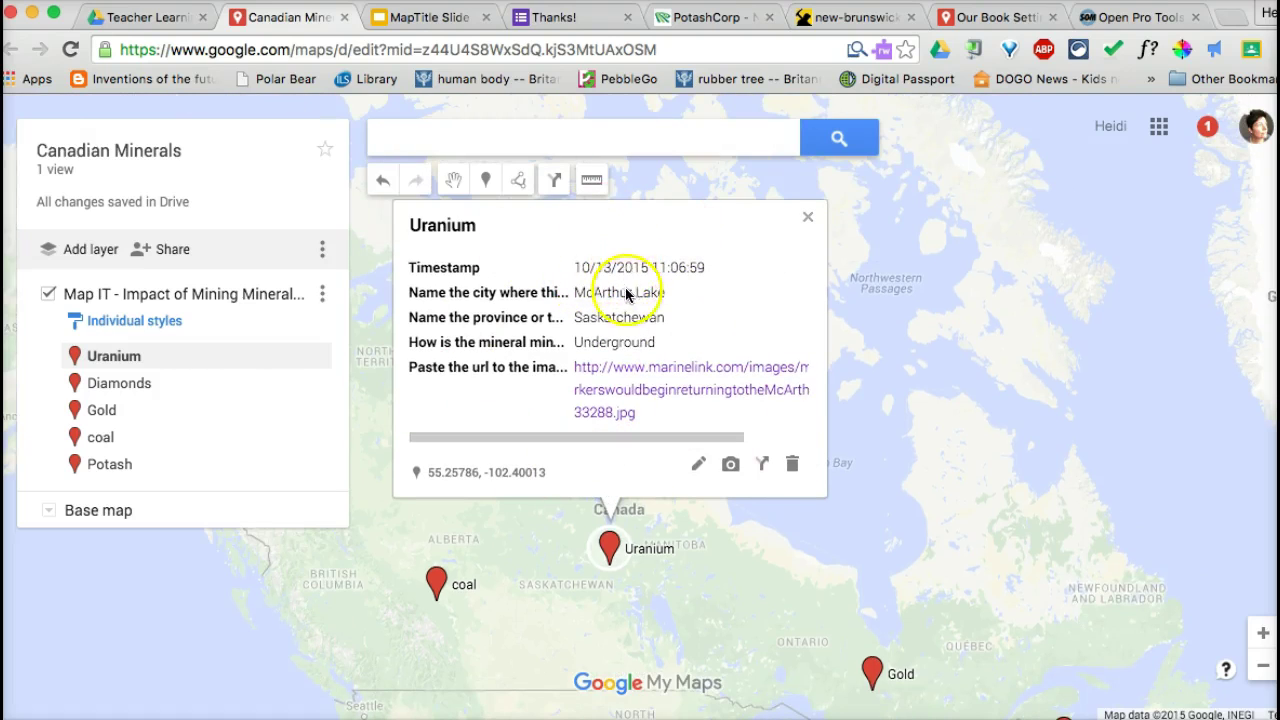
mouse_move(632, 401)
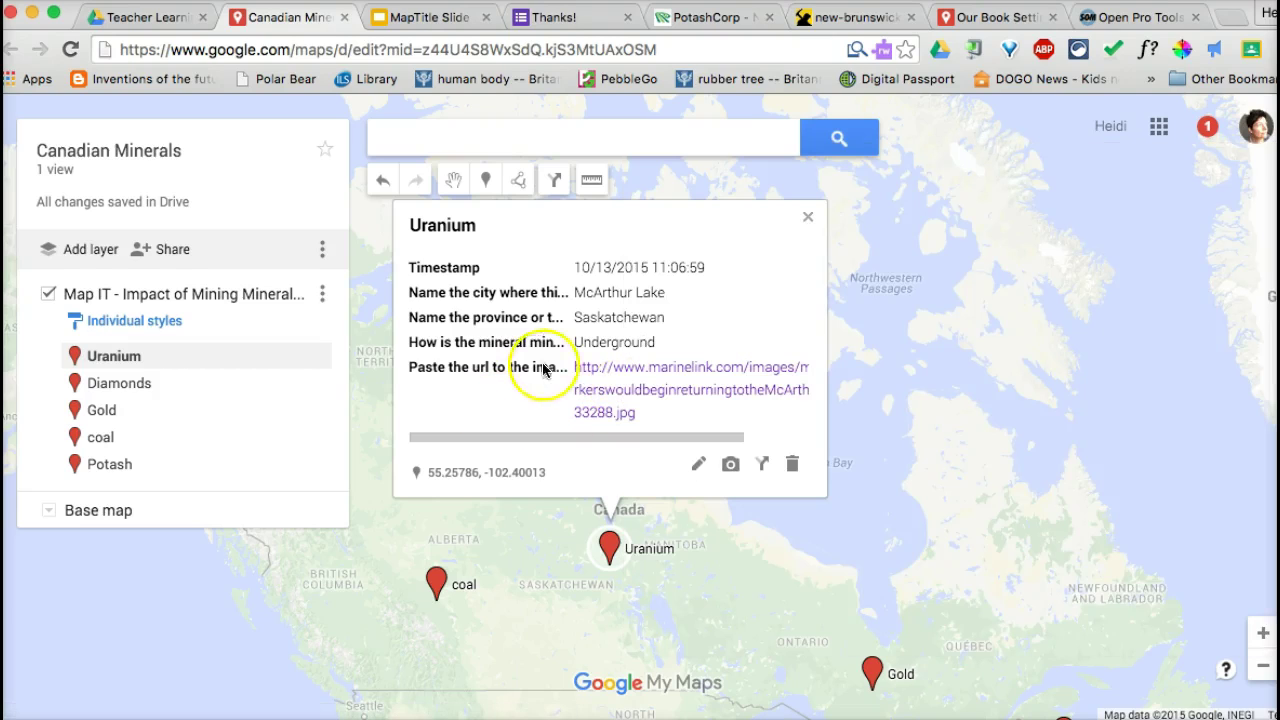
Step: Uncheck Timestamp in the Uranium pin's details and save
click(697, 466)
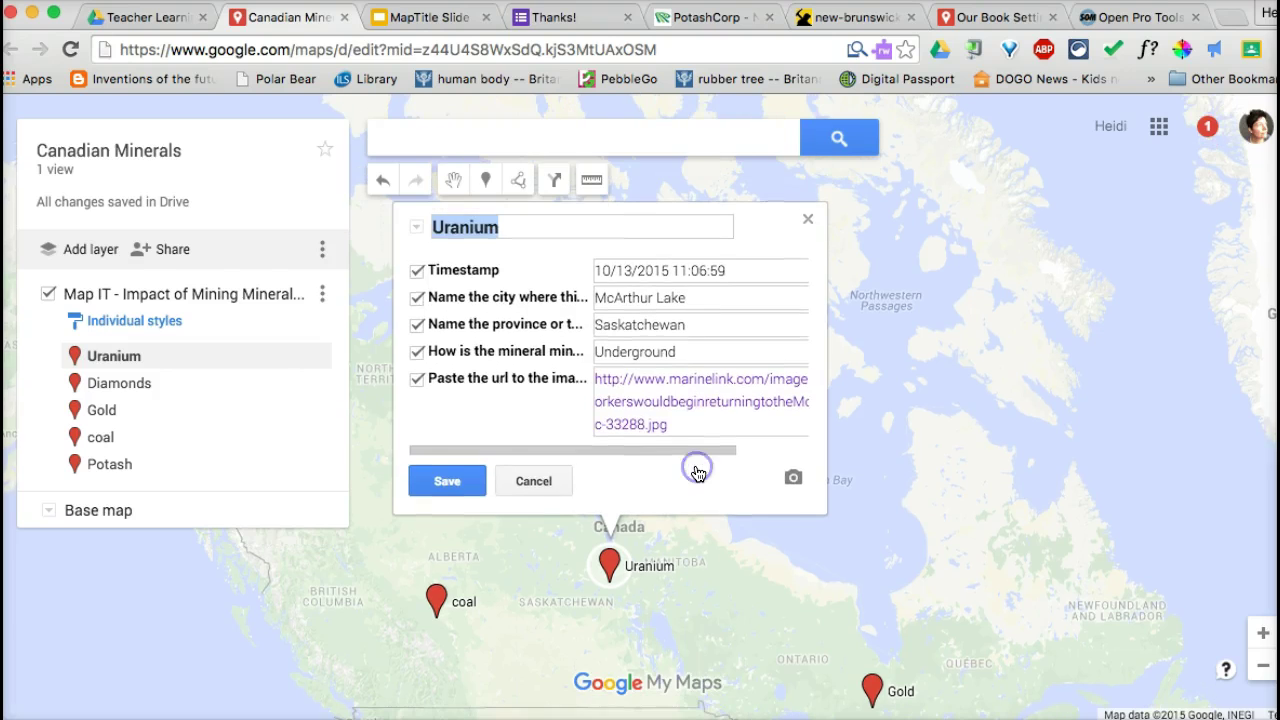
click(418, 271)
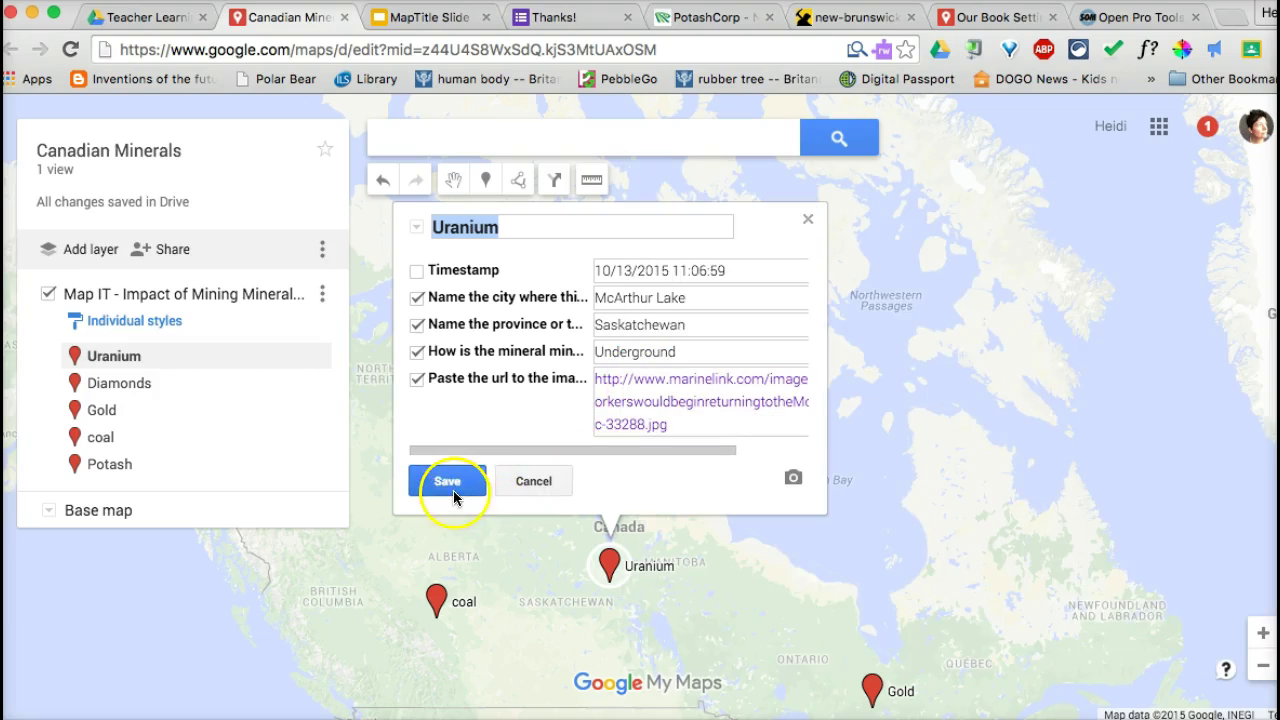
click(445, 481)
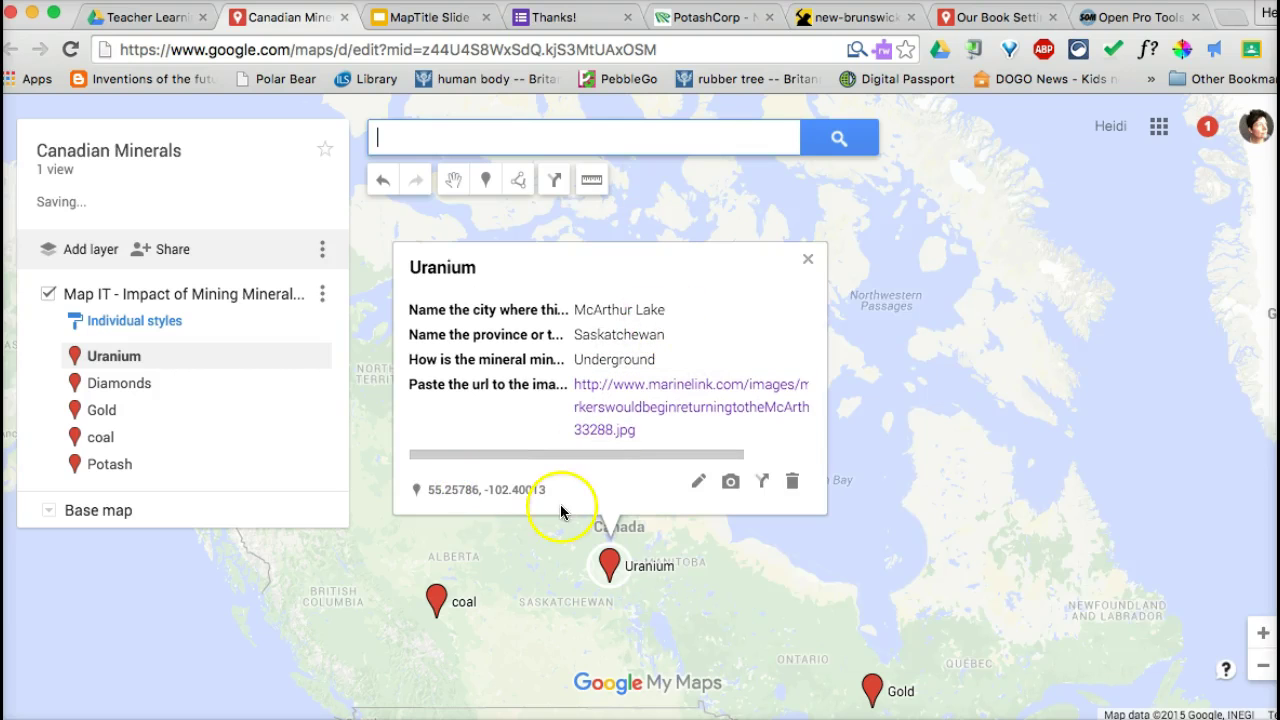
Step: Look through the coal, Gold and Diamonds pins' details and preview the Diamonds photo
click(435, 612)
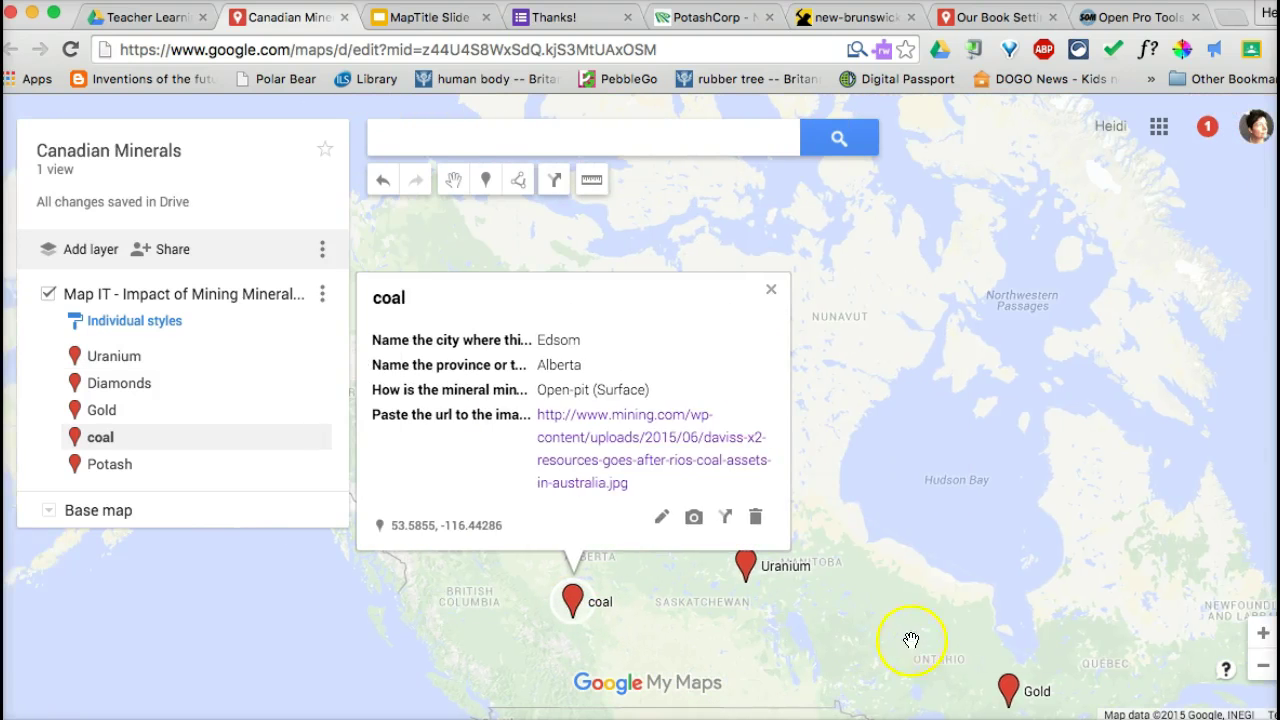
click(1010, 690)
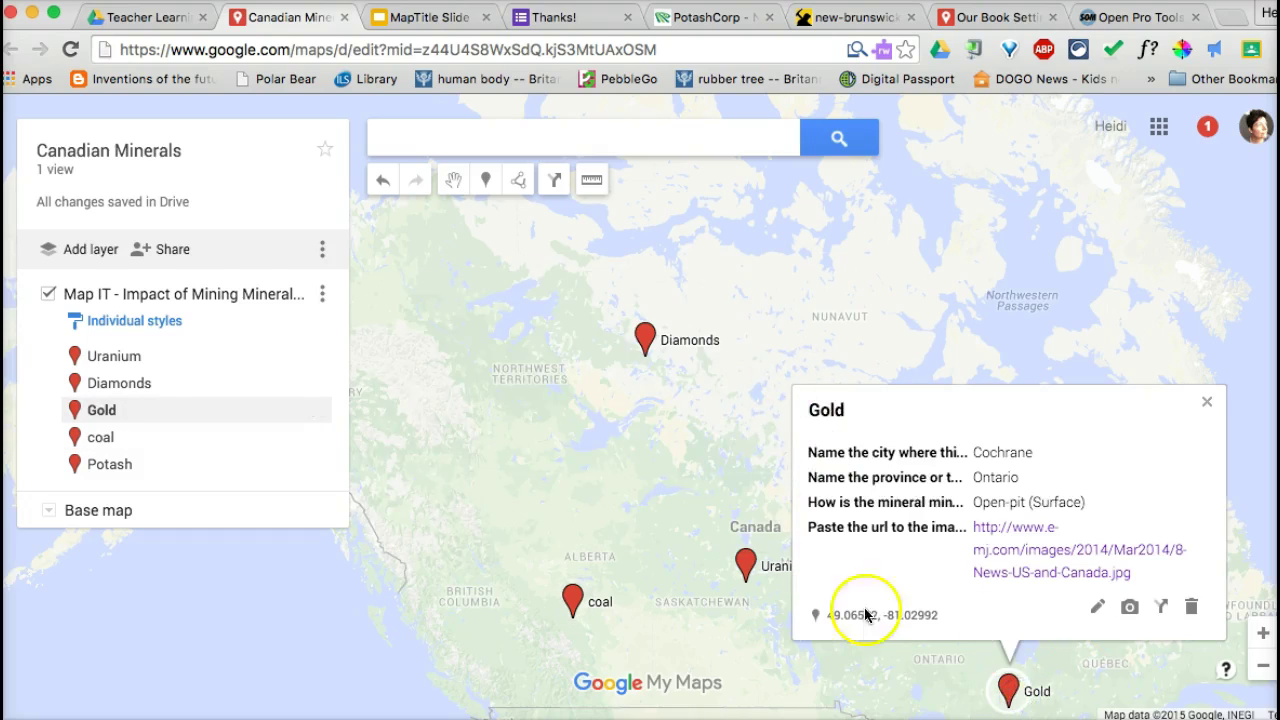
click(646, 338)
click(612, 363)
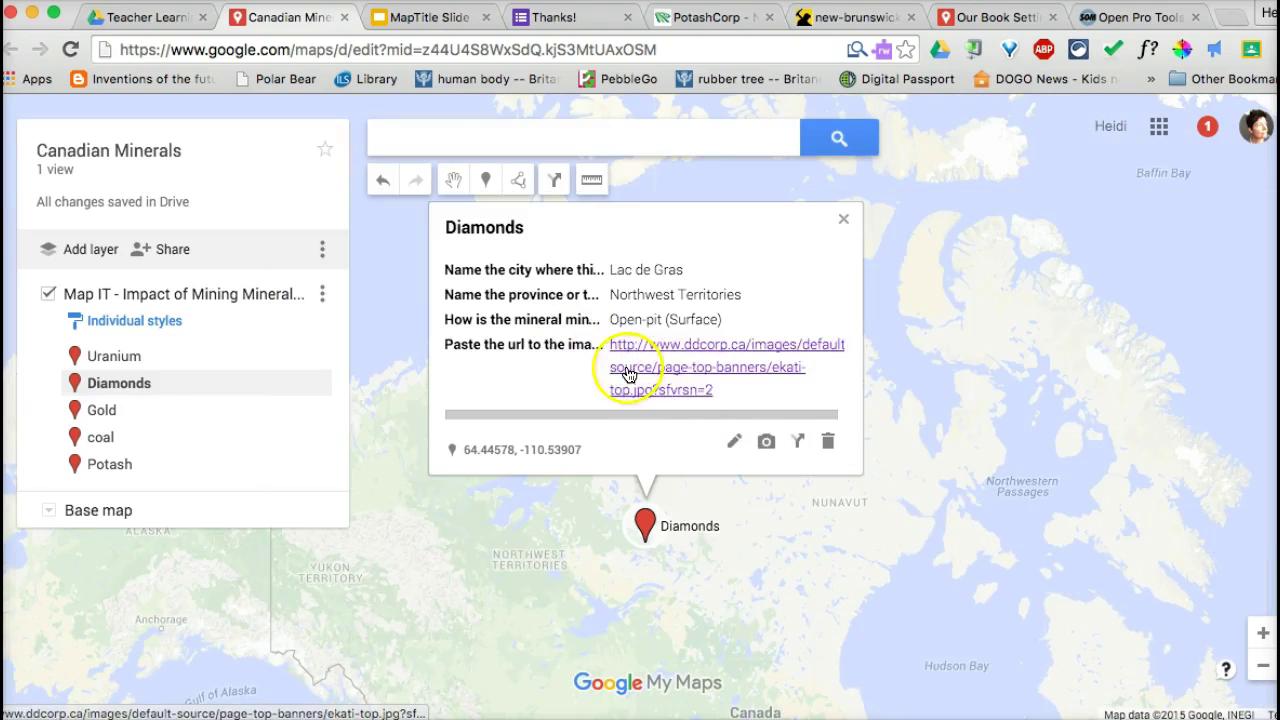
Step: Copy the Diamonds pin's image link and open its image or video chooser
click(734, 441)
click(629, 380)
click(626, 382)
drag(749, 426, 625, 380)
key(super+c)
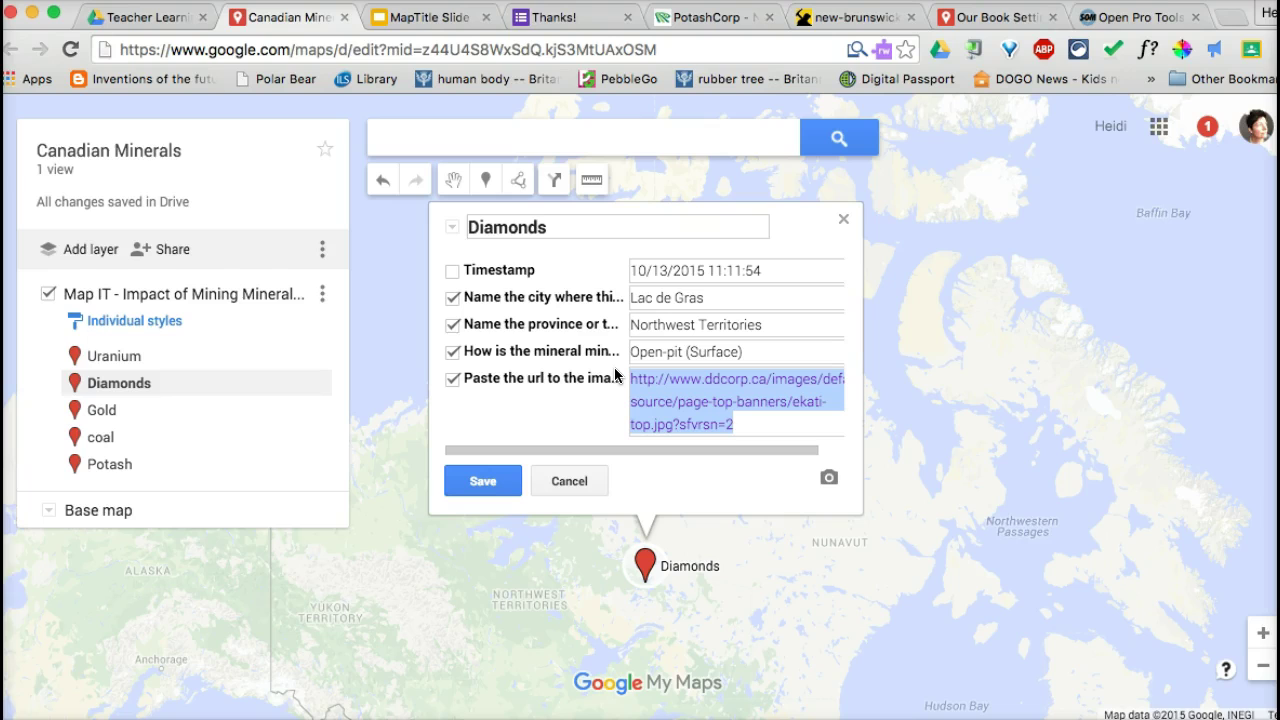
click(828, 479)
click(828, 479)
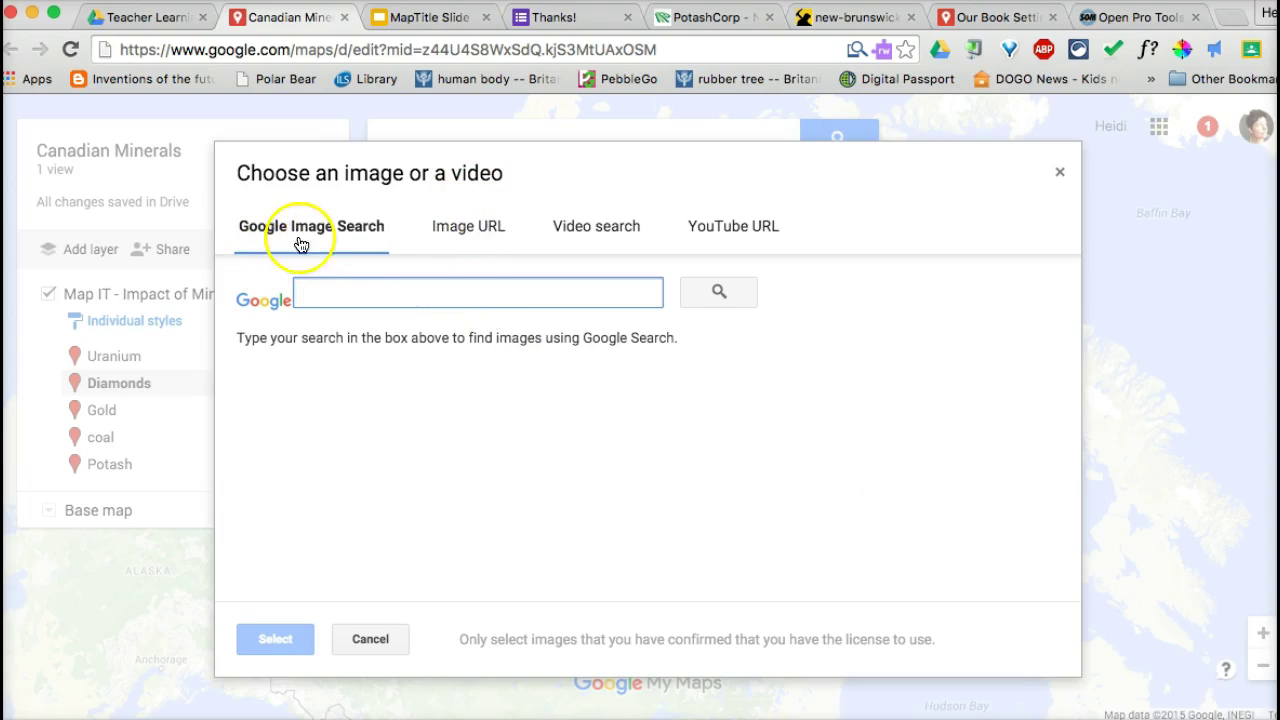
Step: Add the open-pit mine photo to the Diamonds pin from the pasted link and save
click(465, 230)
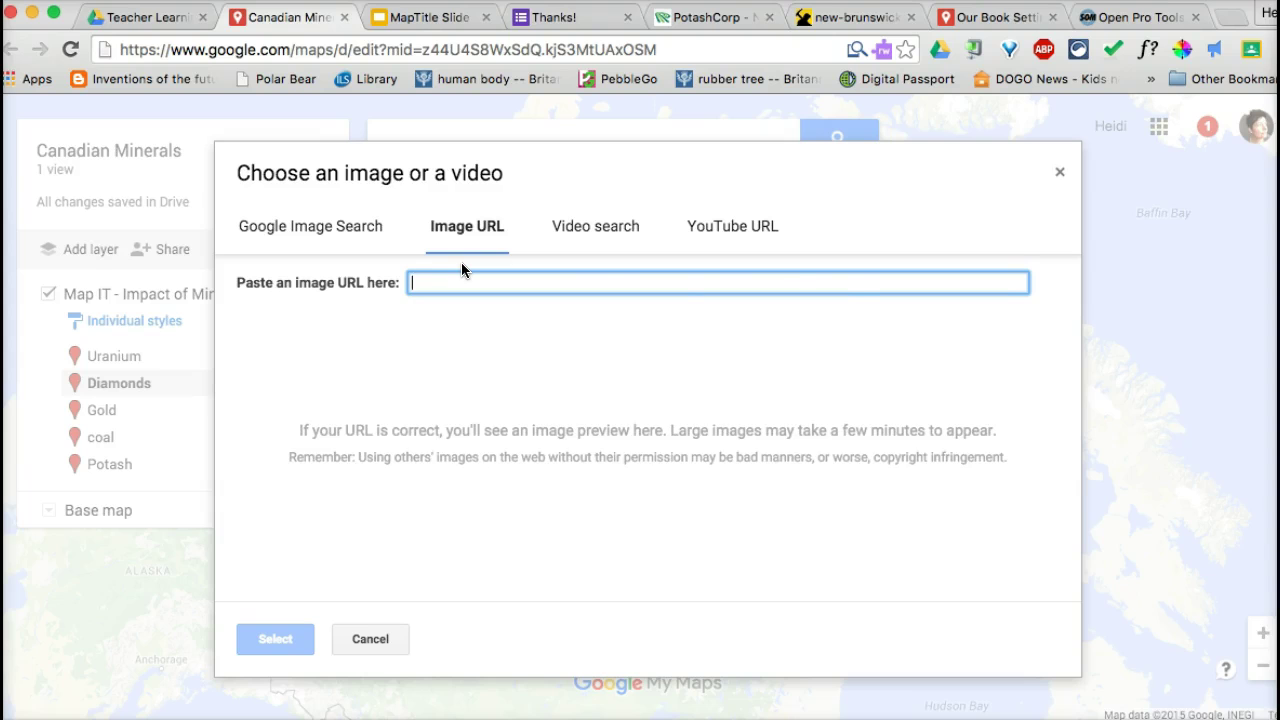
key(super+v)
click(287, 642)
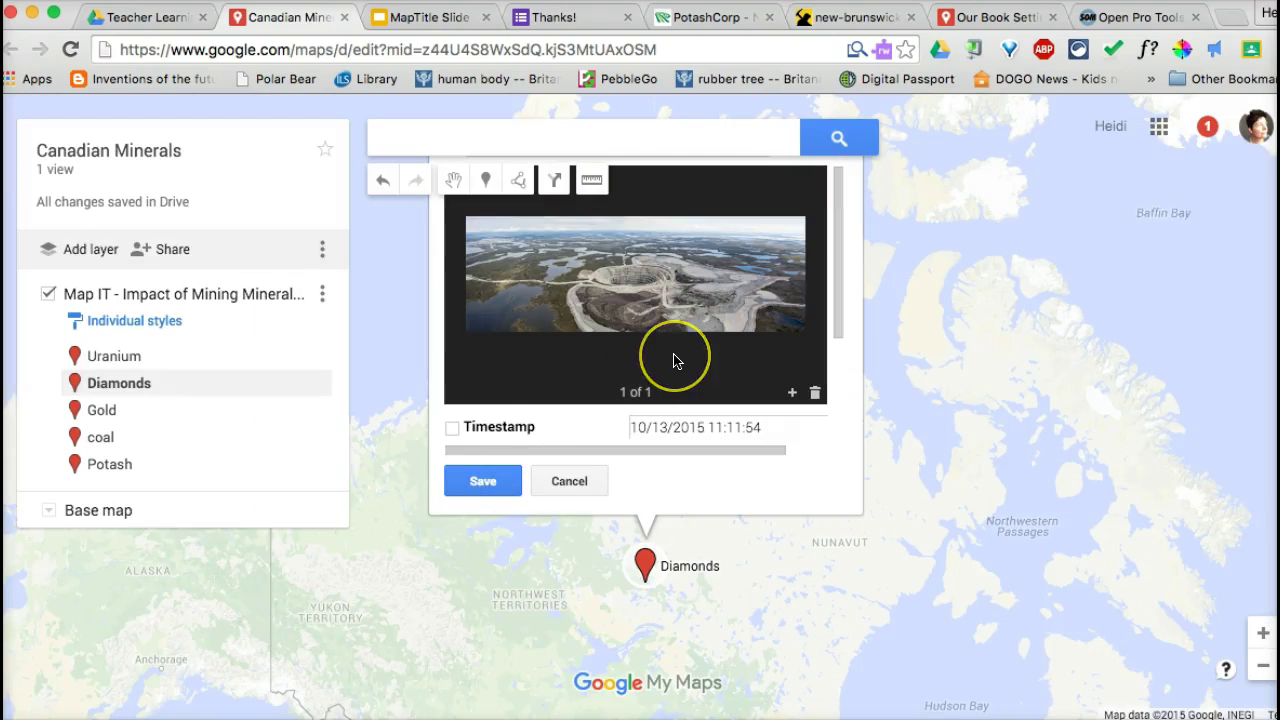
click(490, 483)
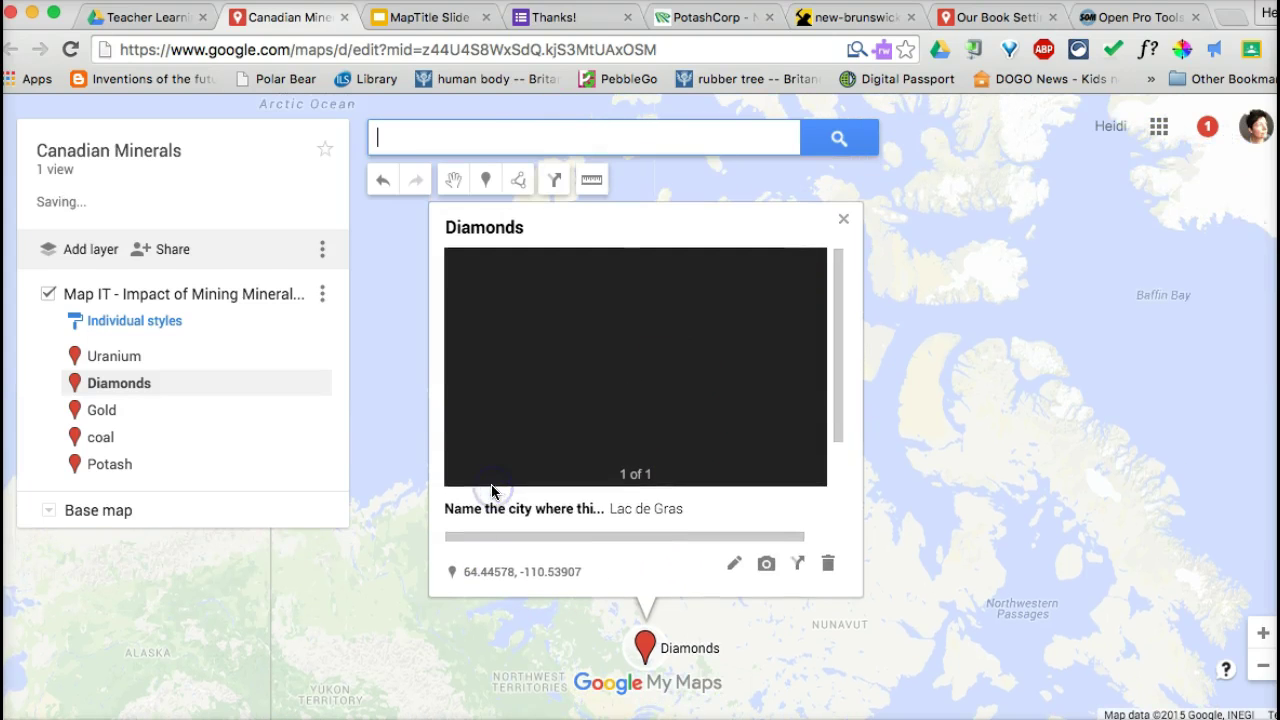
click(971, 386)
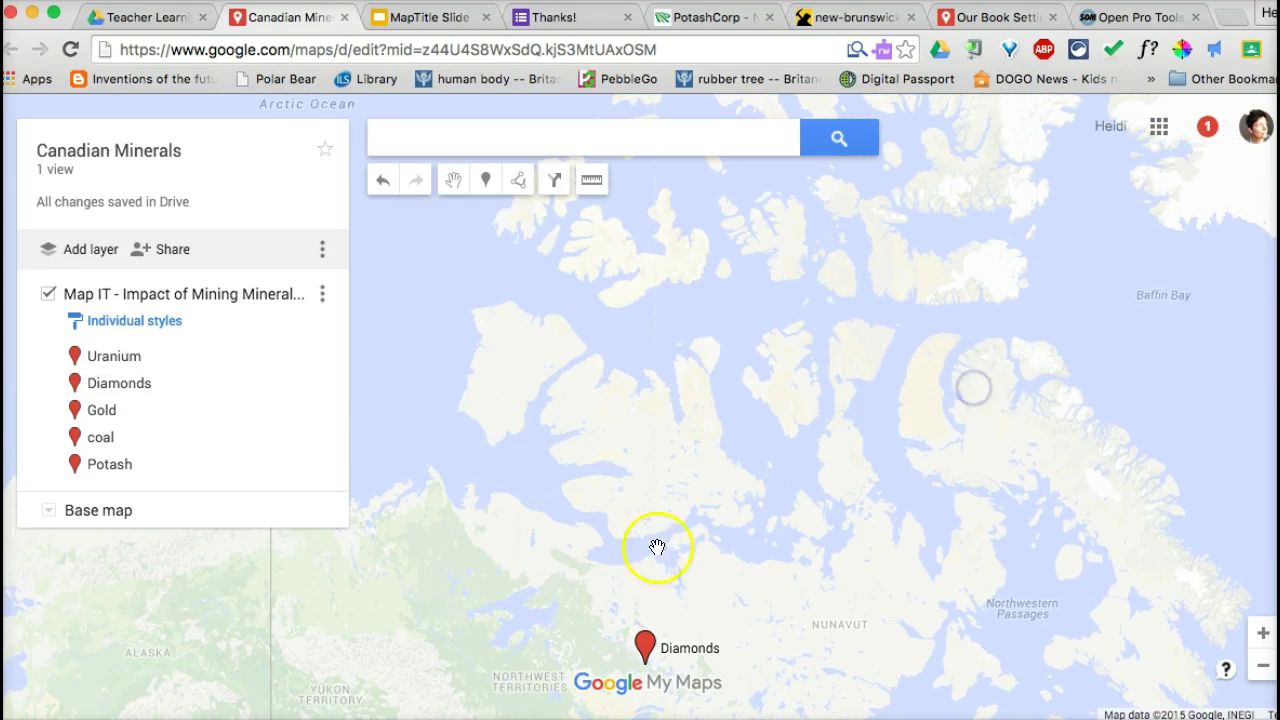
Step: Hide the image-link answer from the Diamonds popup and save the change
click(646, 648)
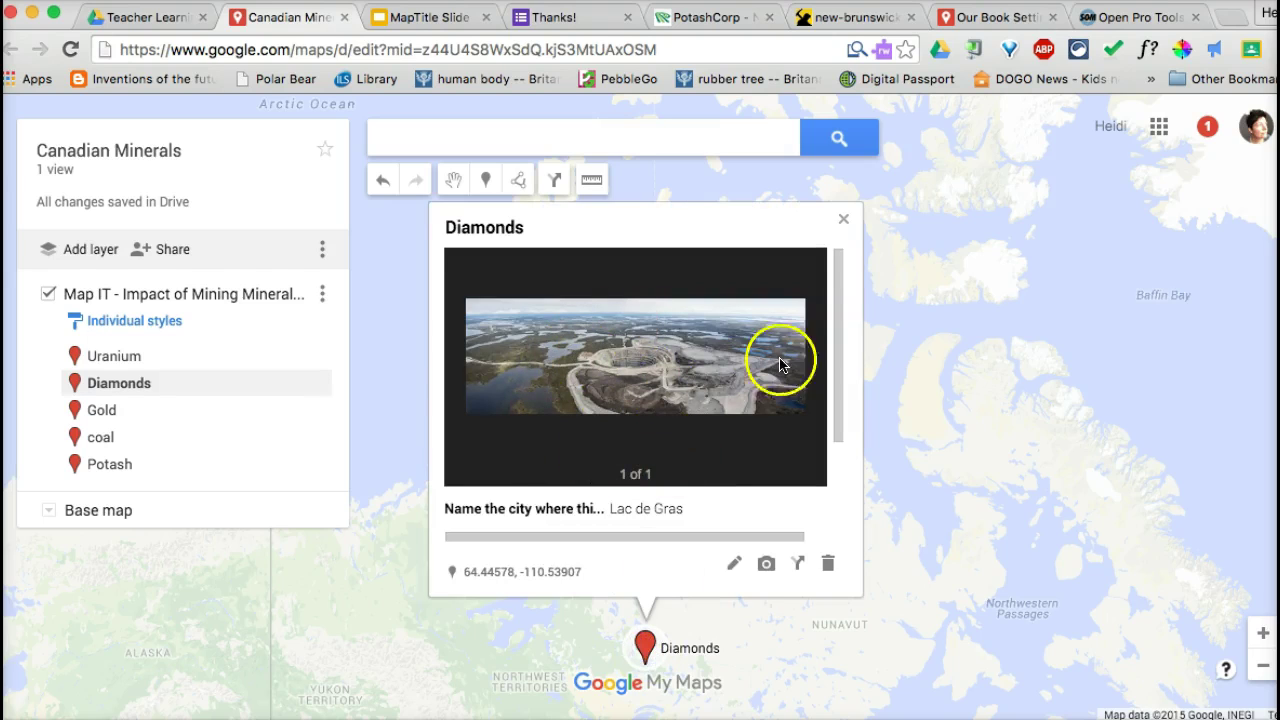
drag(840, 292, 840, 441)
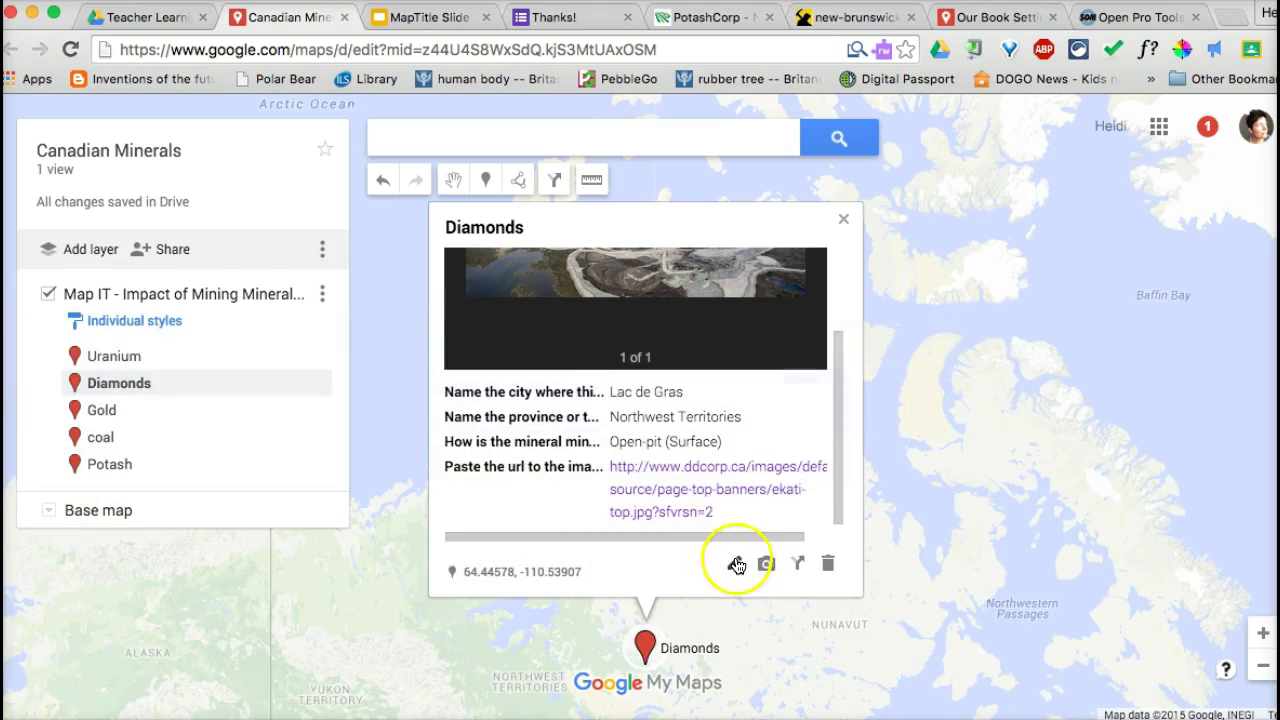
click(736, 565)
click(452, 463)
click(480, 562)
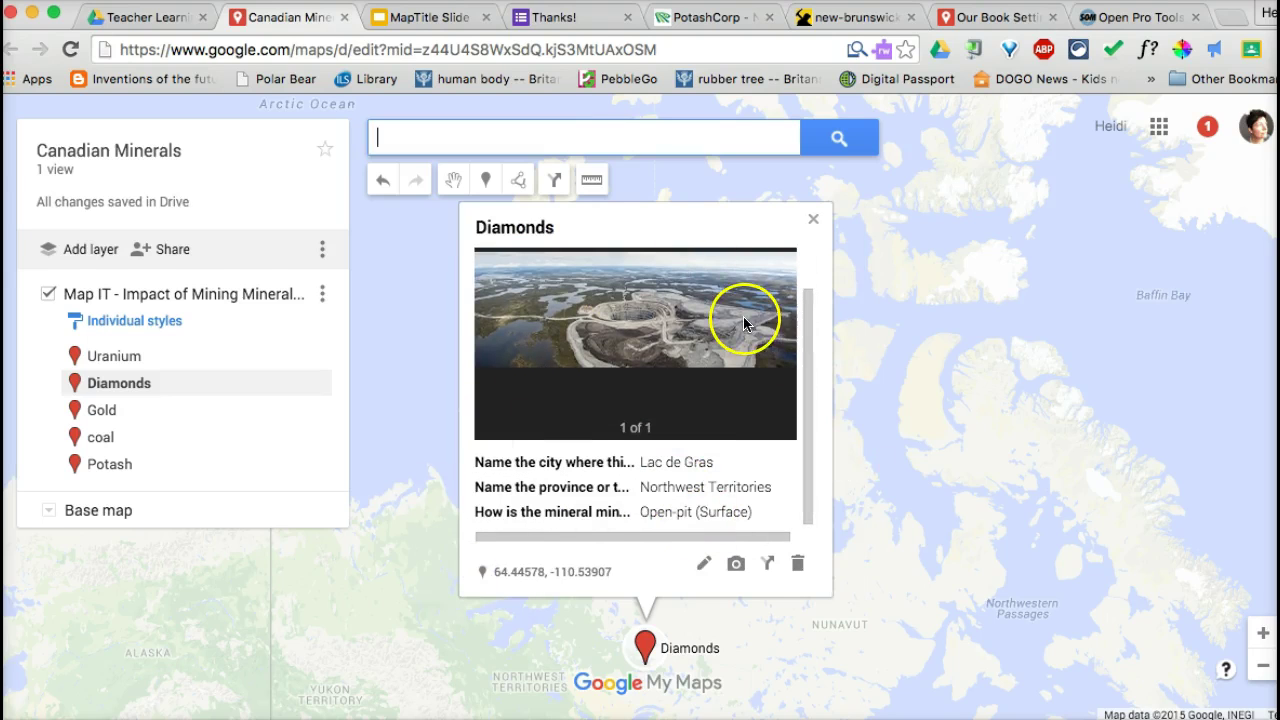
click(814, 221)
right_click(852, 435)
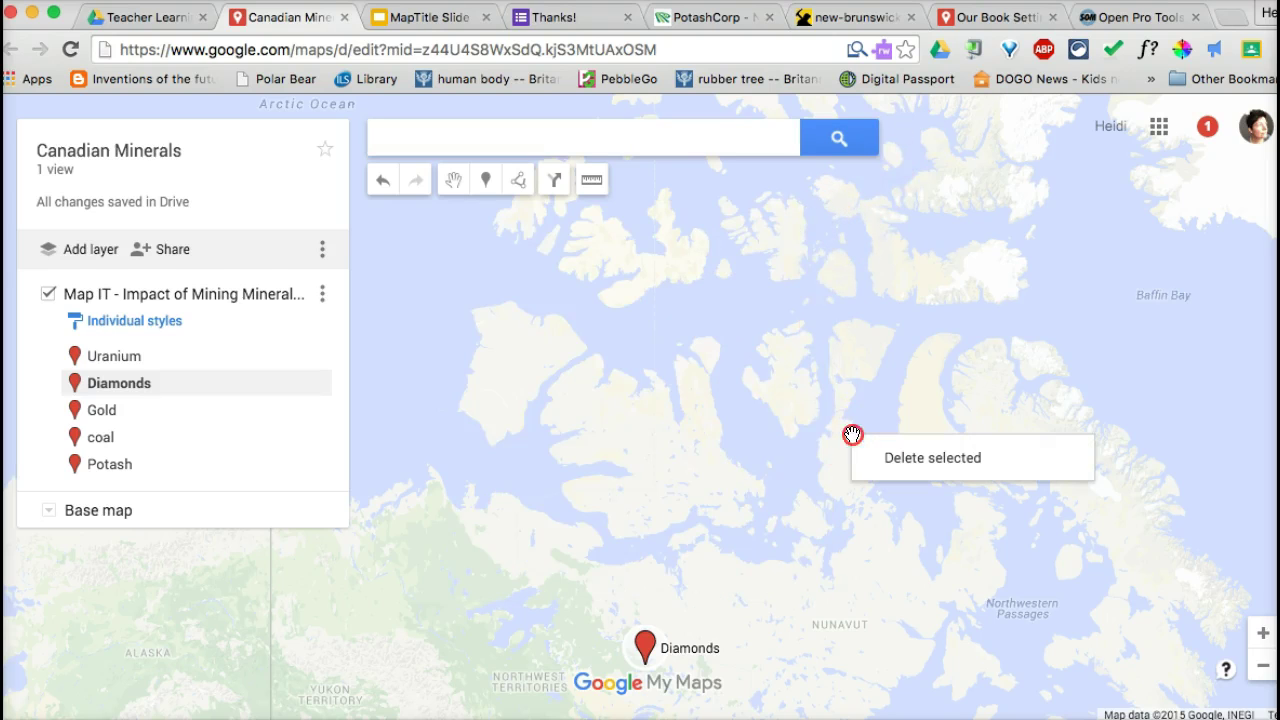
click(674, 246)
scroll(674, 246, down, 5)
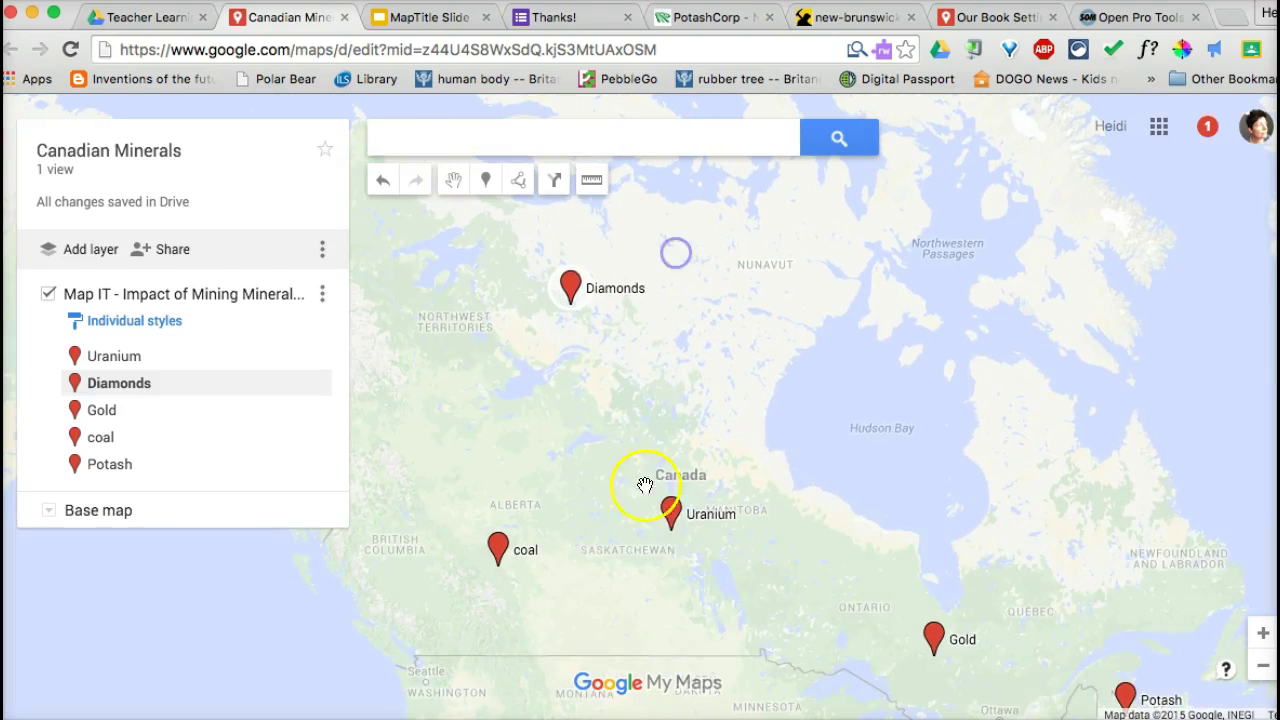
Step: Add the McArthur River mine photo to the Uranium pin from its copied image link and save
click(671, 511)
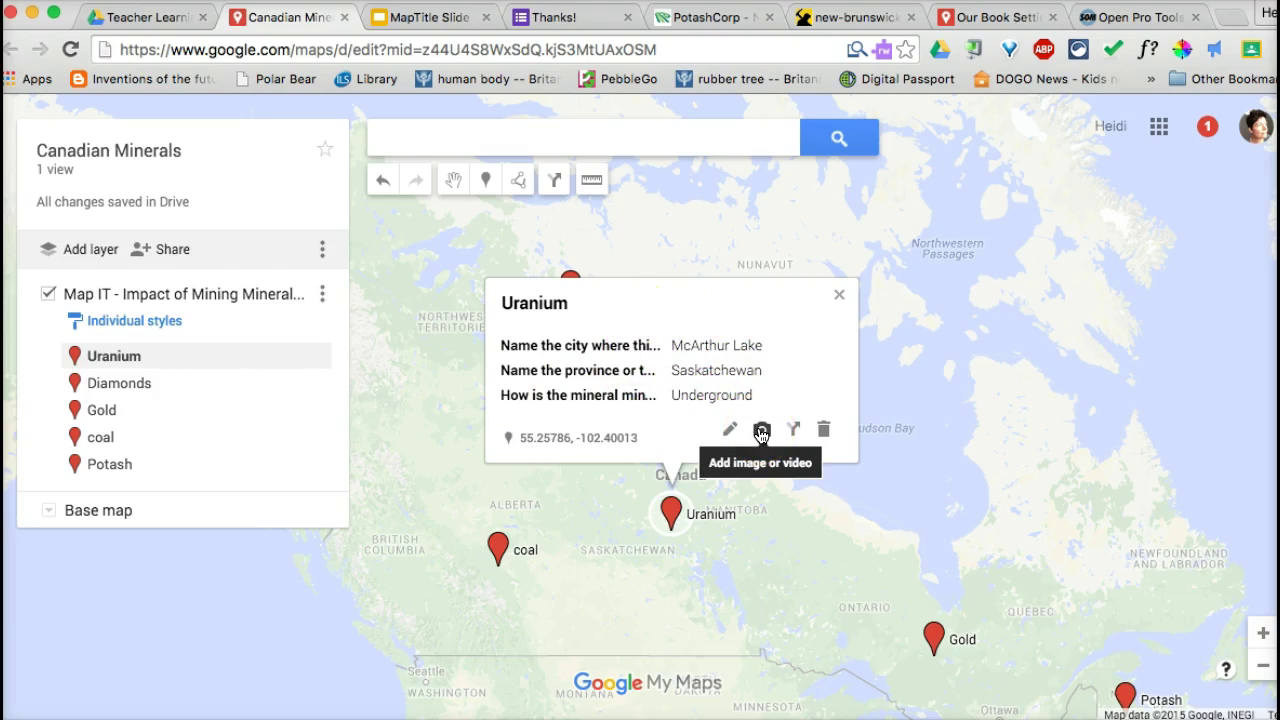
click(730, 429)
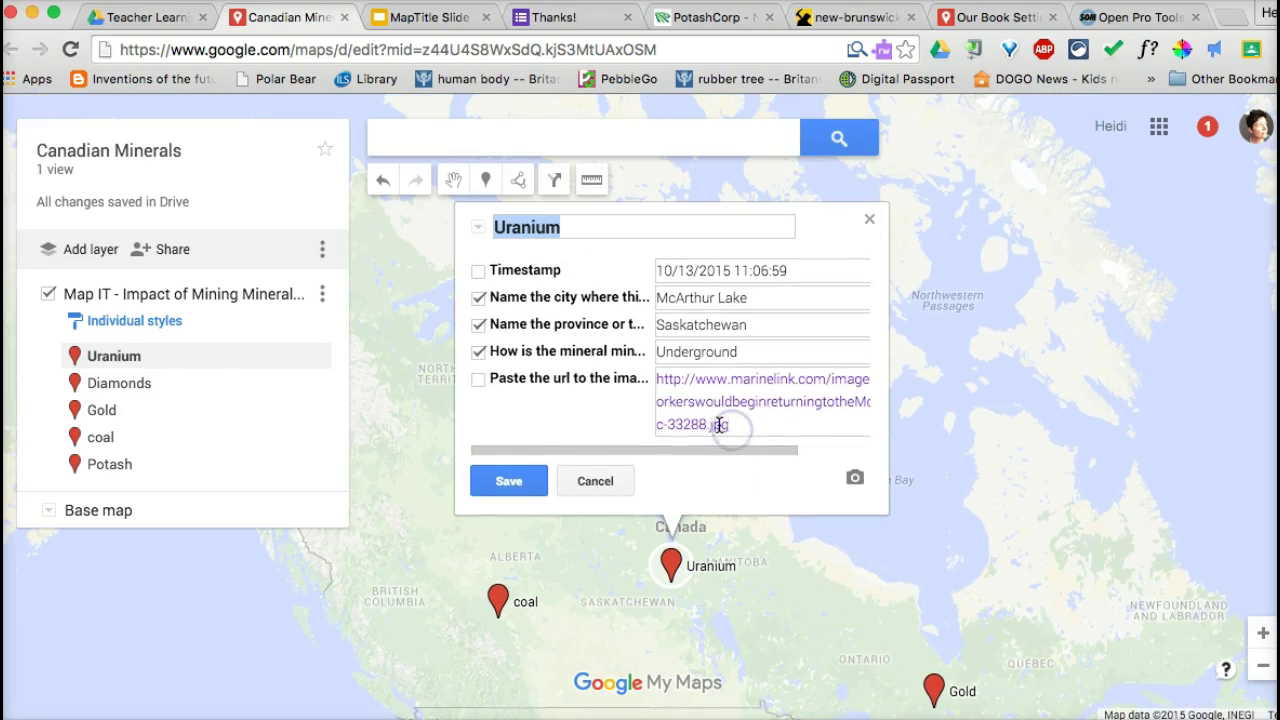
click(478, 380)
drag(740, 424, 614, 360)
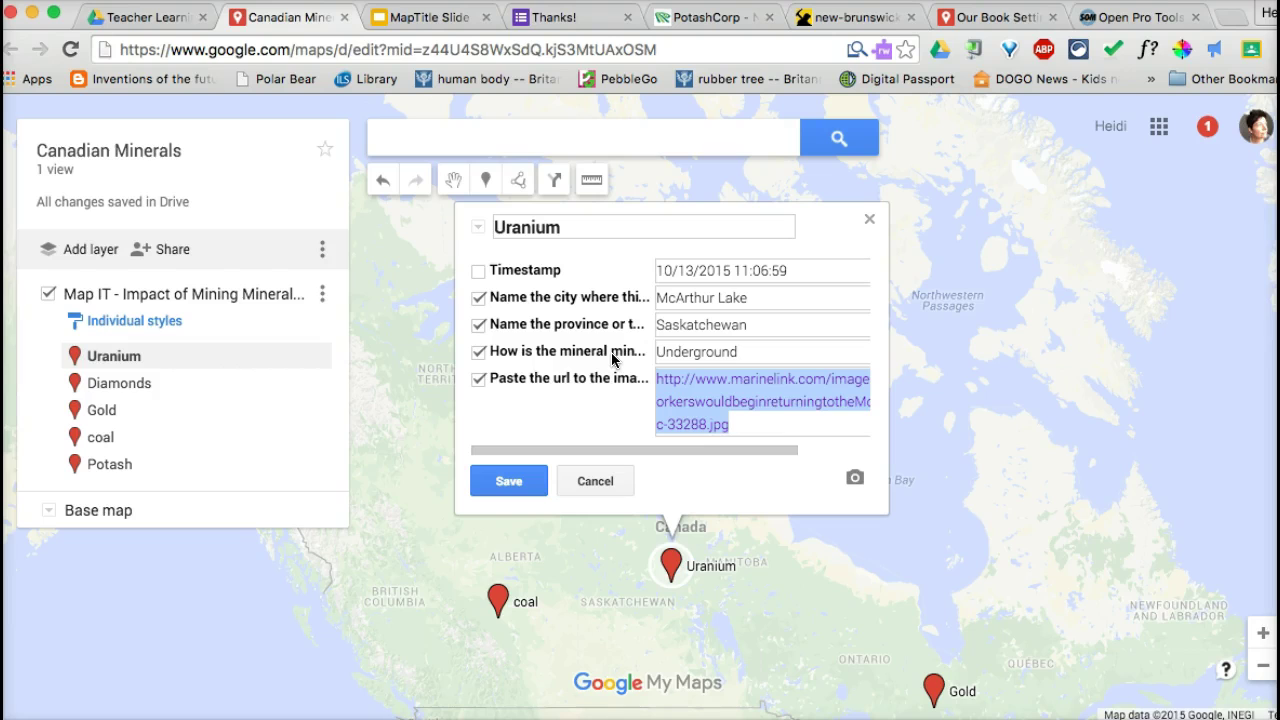
click(853, 476)
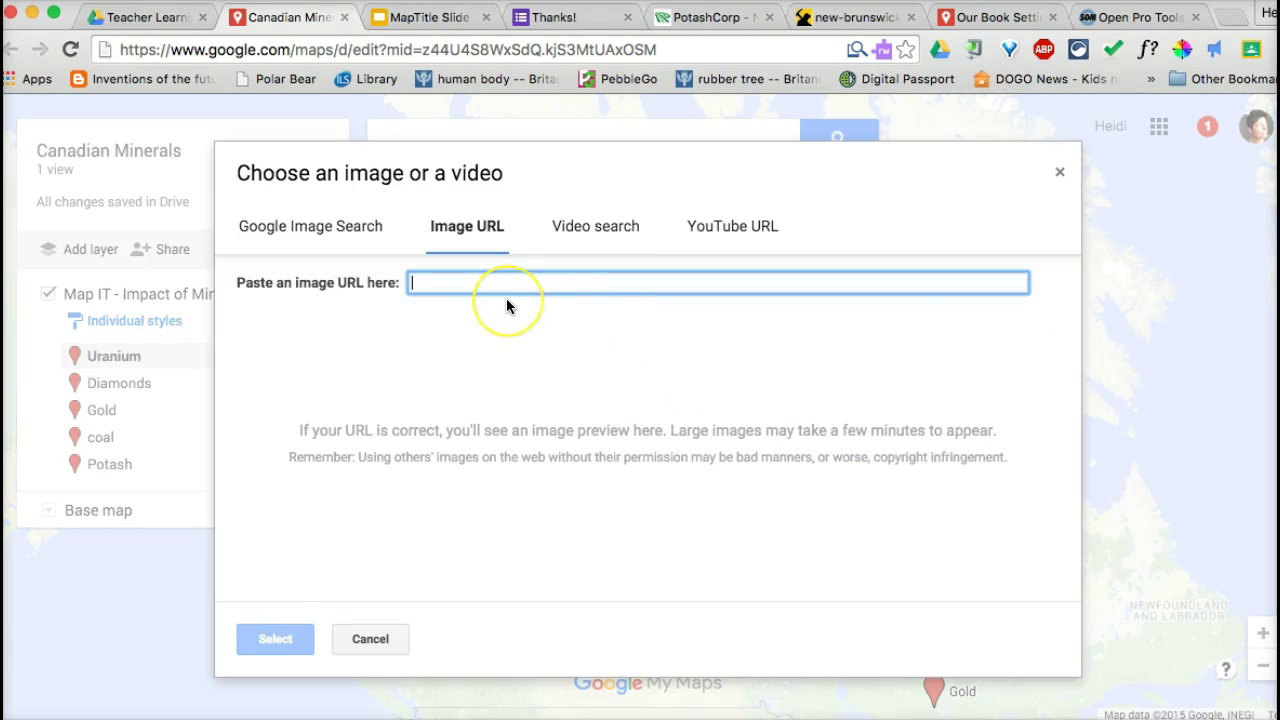
key(super+v)
click(275, 638)
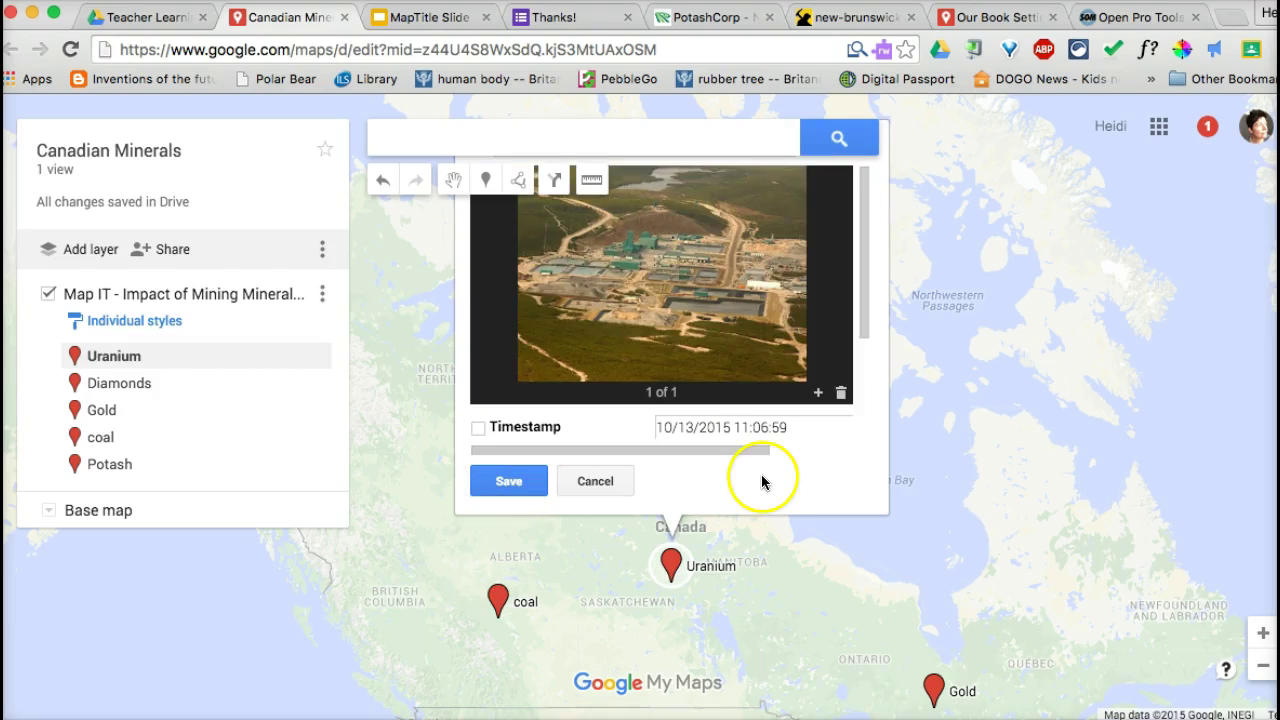
click(509, 481)
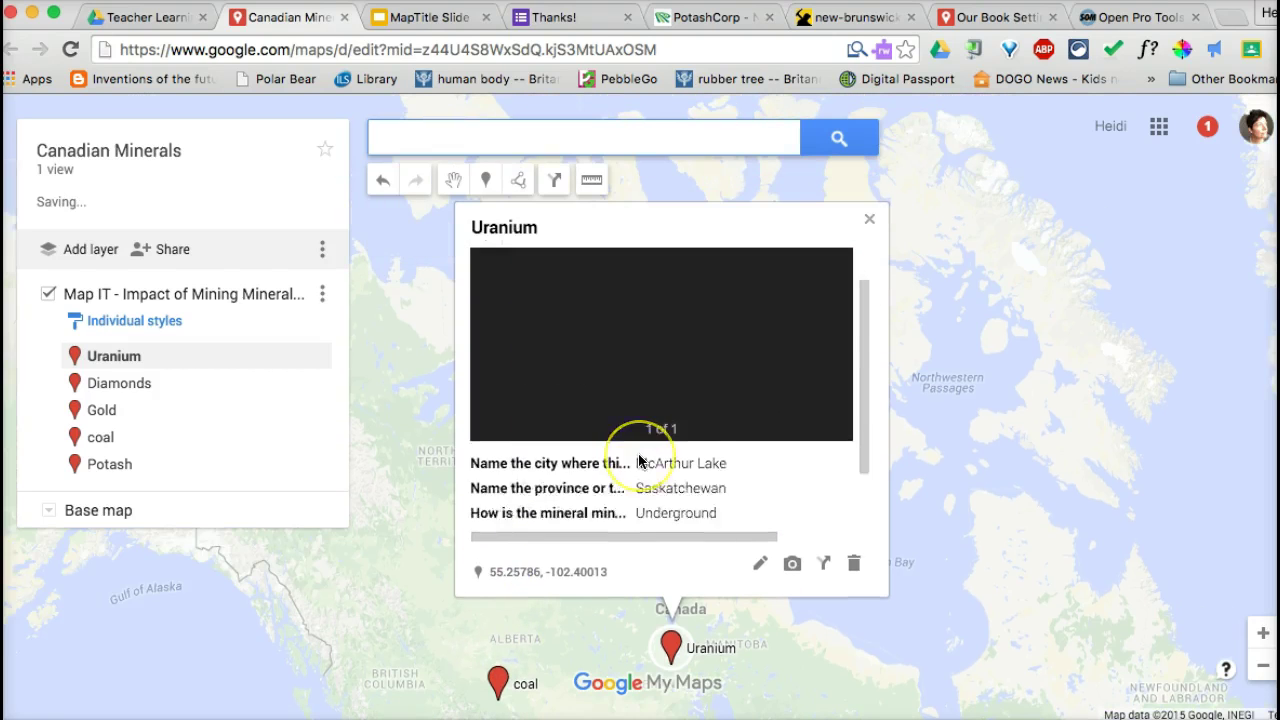
click(383, 606)
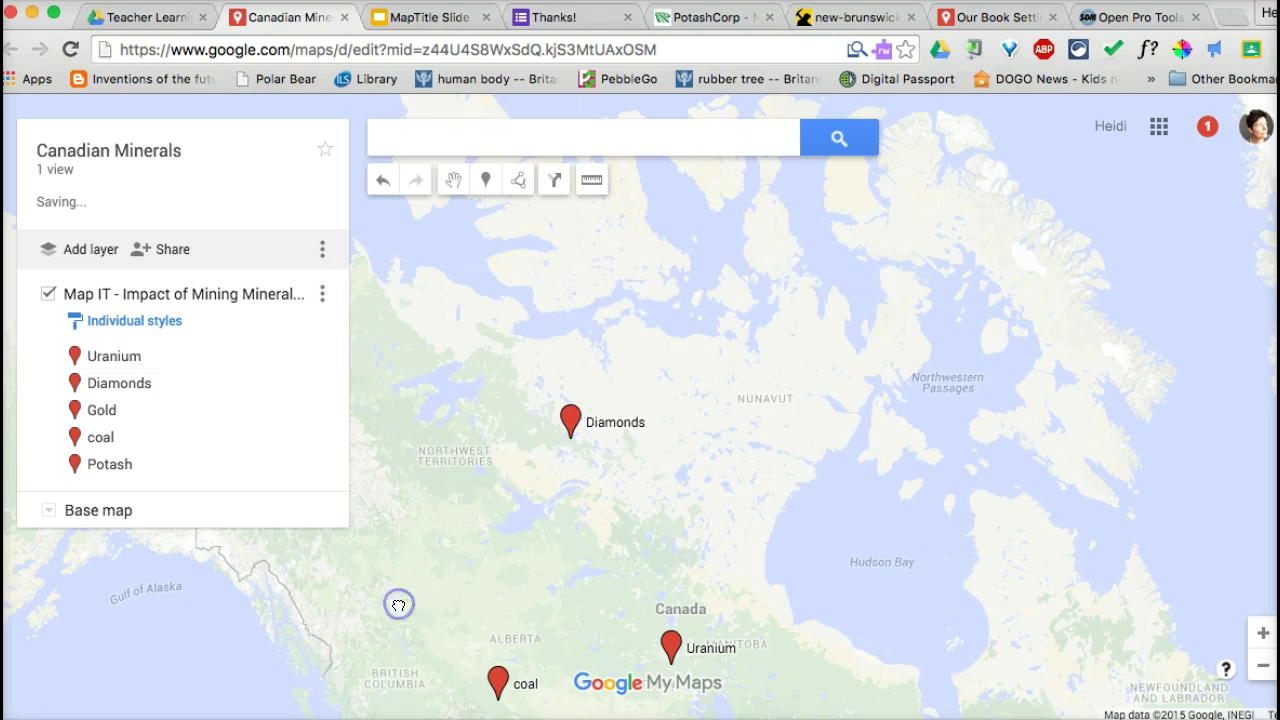
click(130, 321)
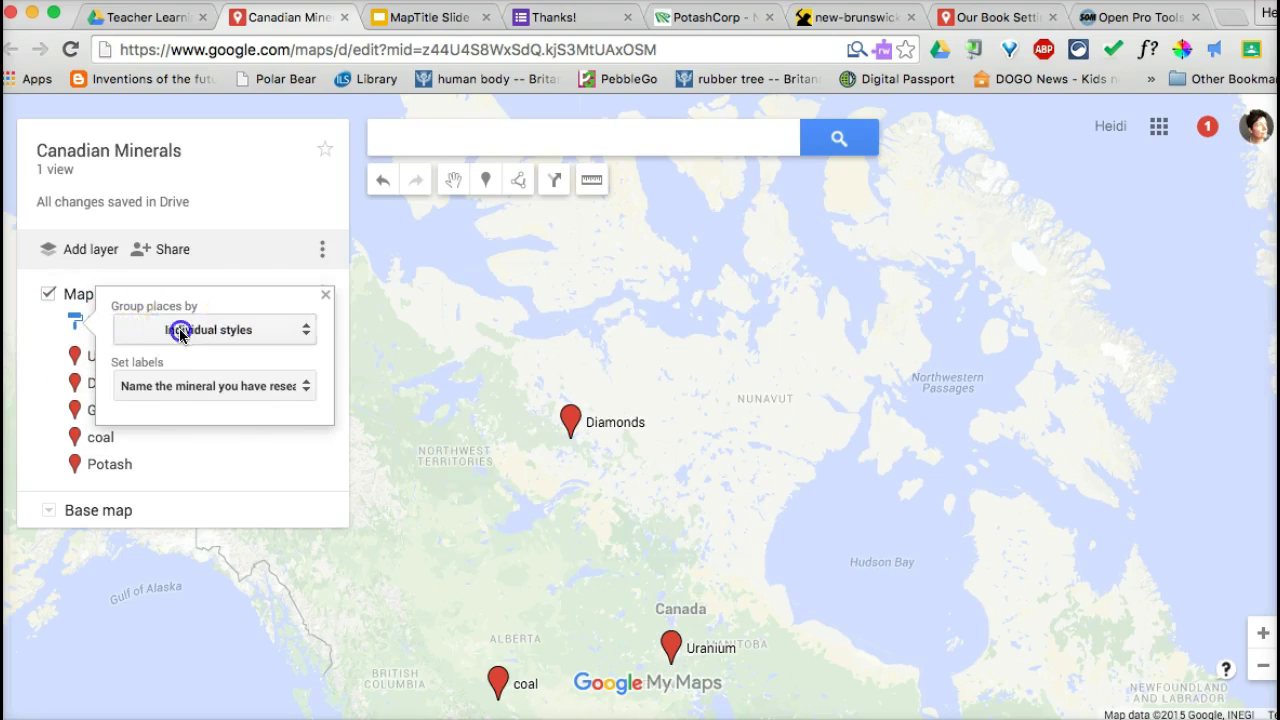
Step: Apply the 'Sequence of color and letters' group style to the five mineral pins
click(180, 333)
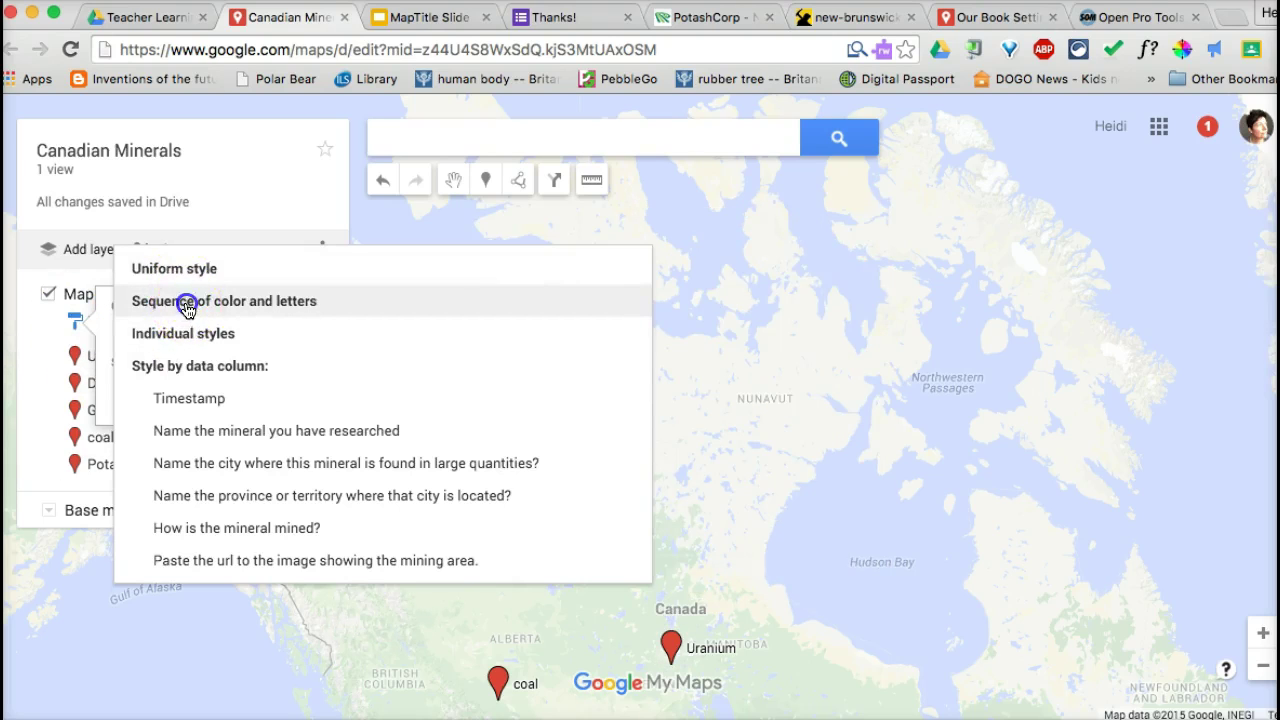
click(186, 308)
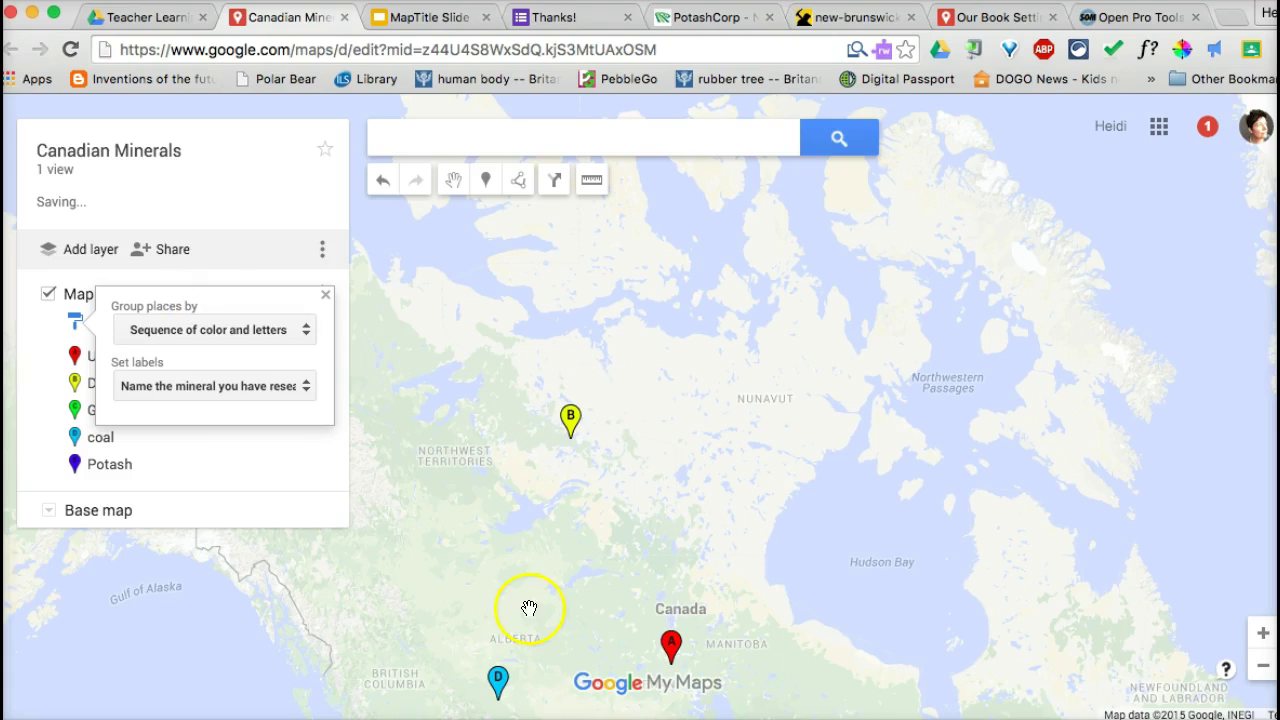
click(231, 491)
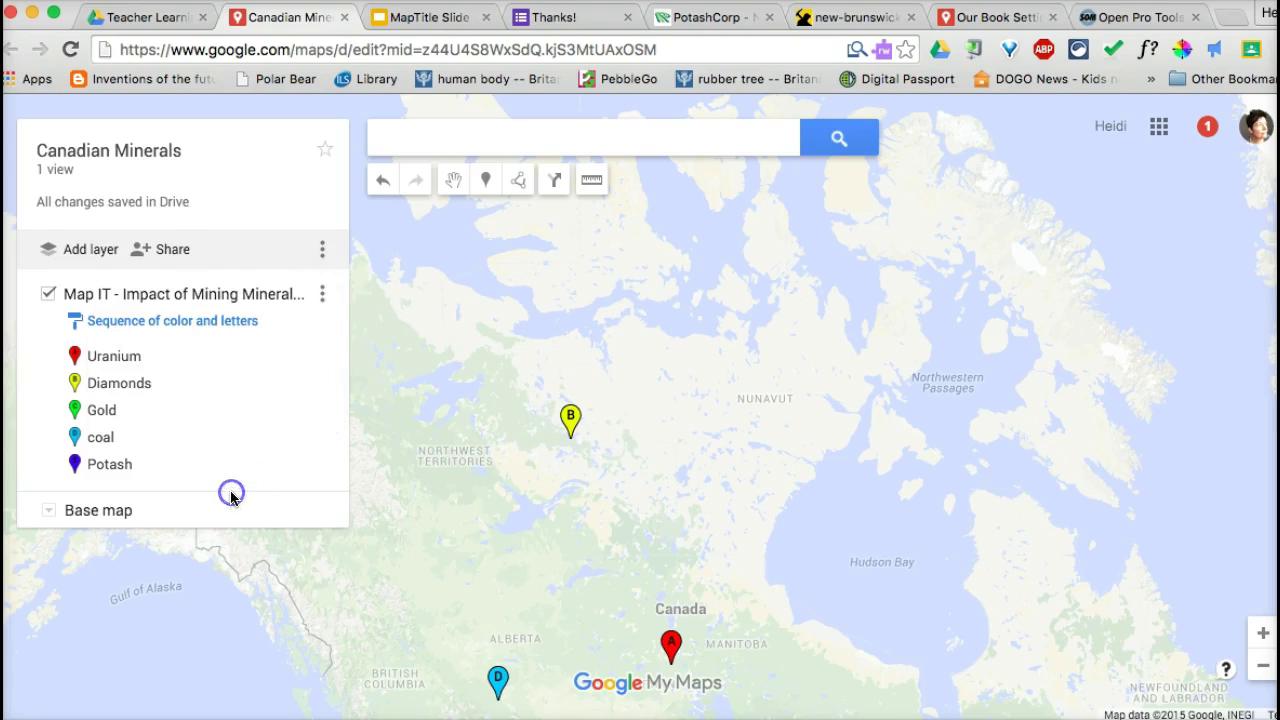
Step: Check the map's sharing settings without changing access, then view all pins across southern Canada
click(166, 250)
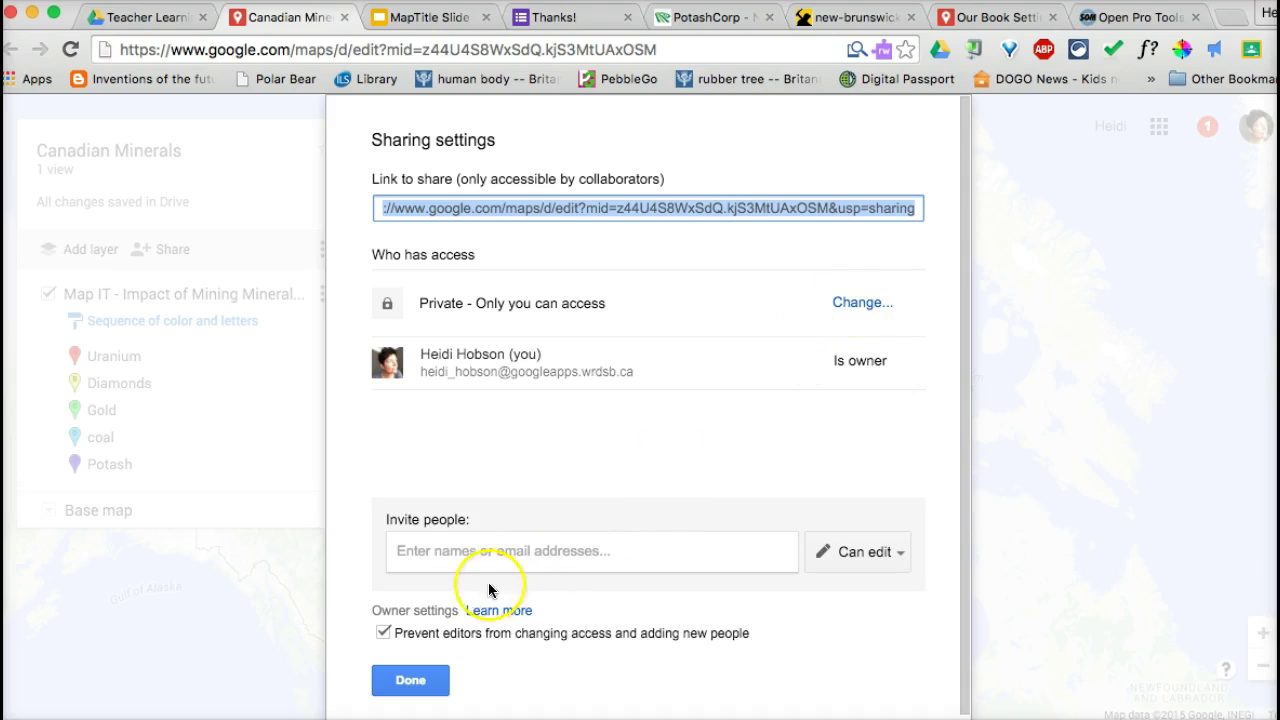
click(408, 684)
drag(639, 532, 563, 243)
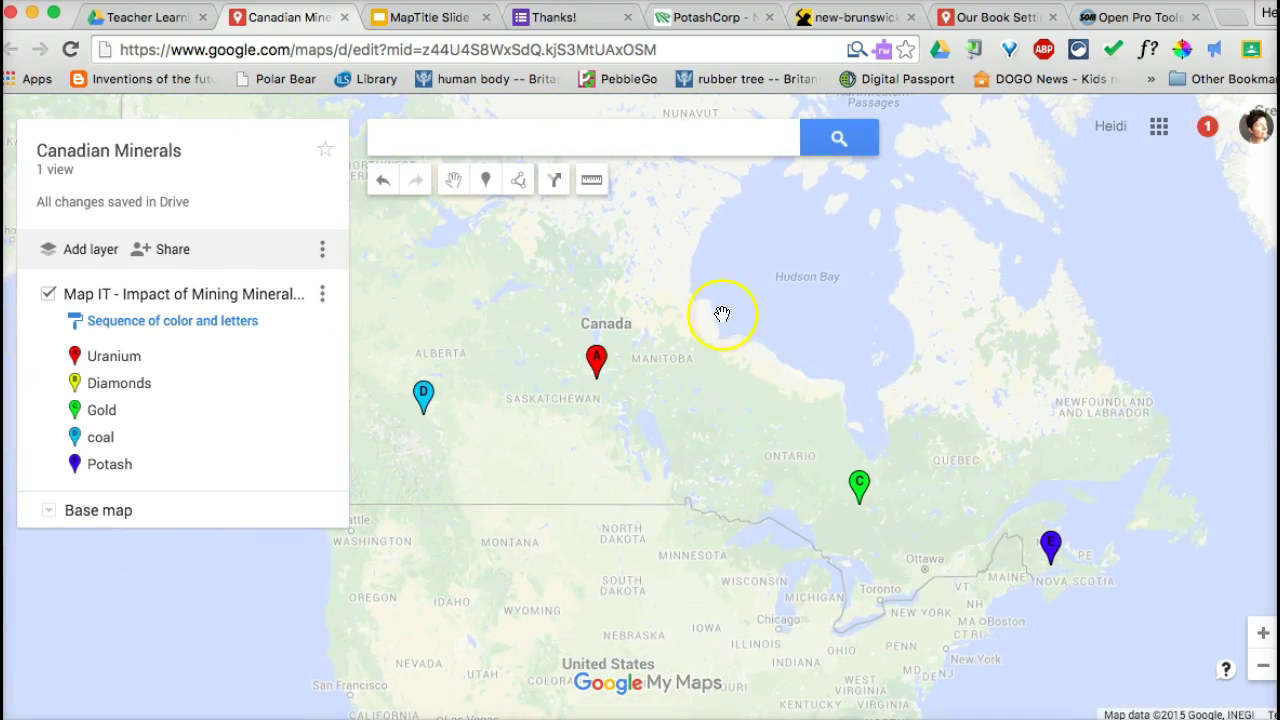
click(975, 21)
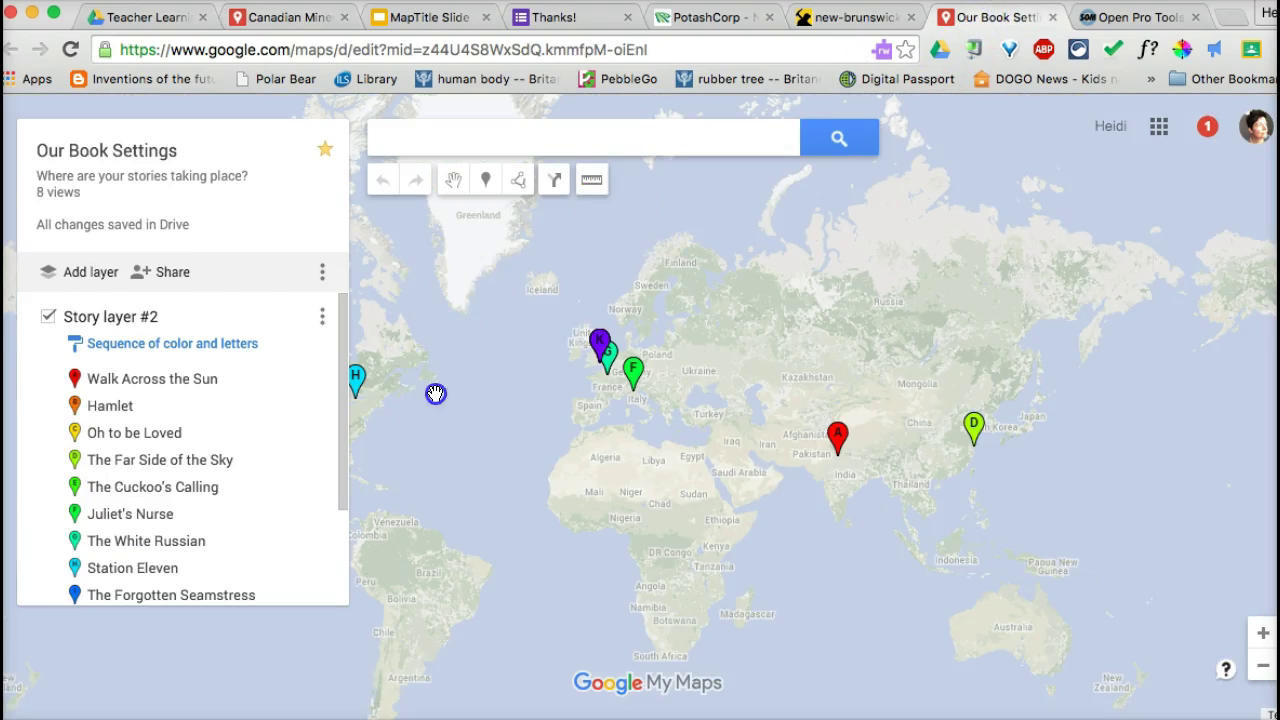
drag(435, 393, 674, 380)
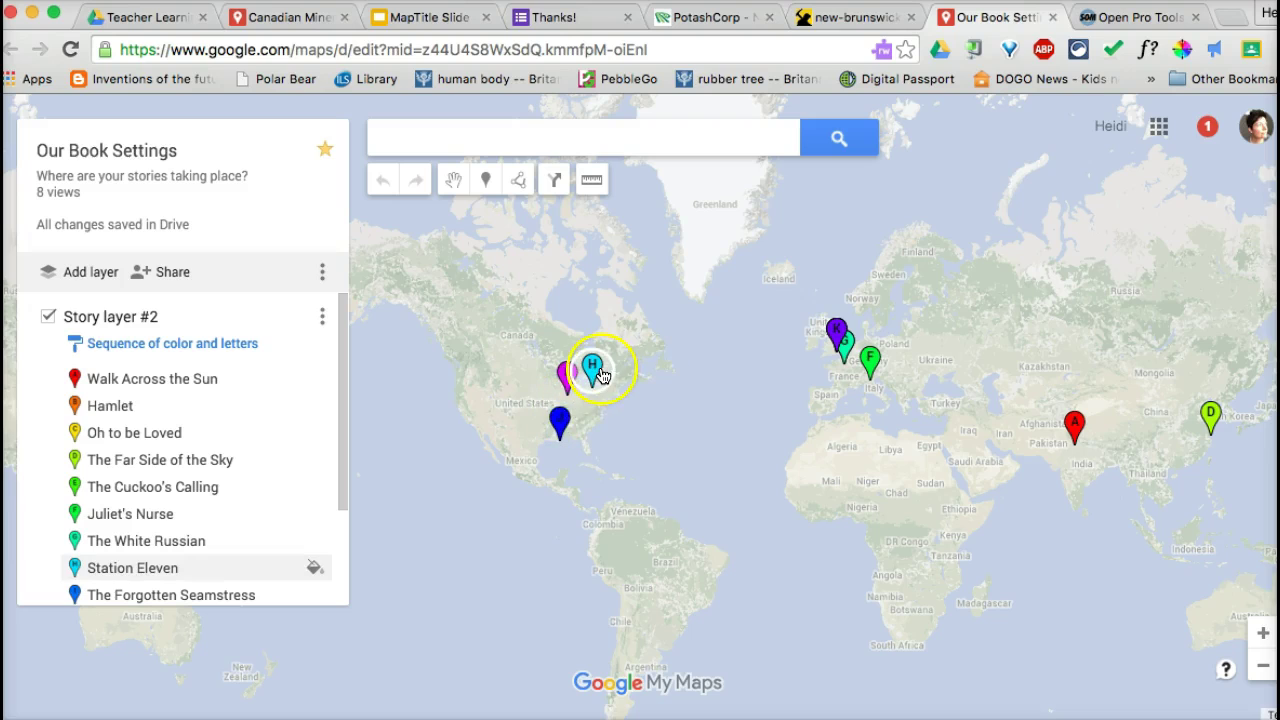
click(596, 372)
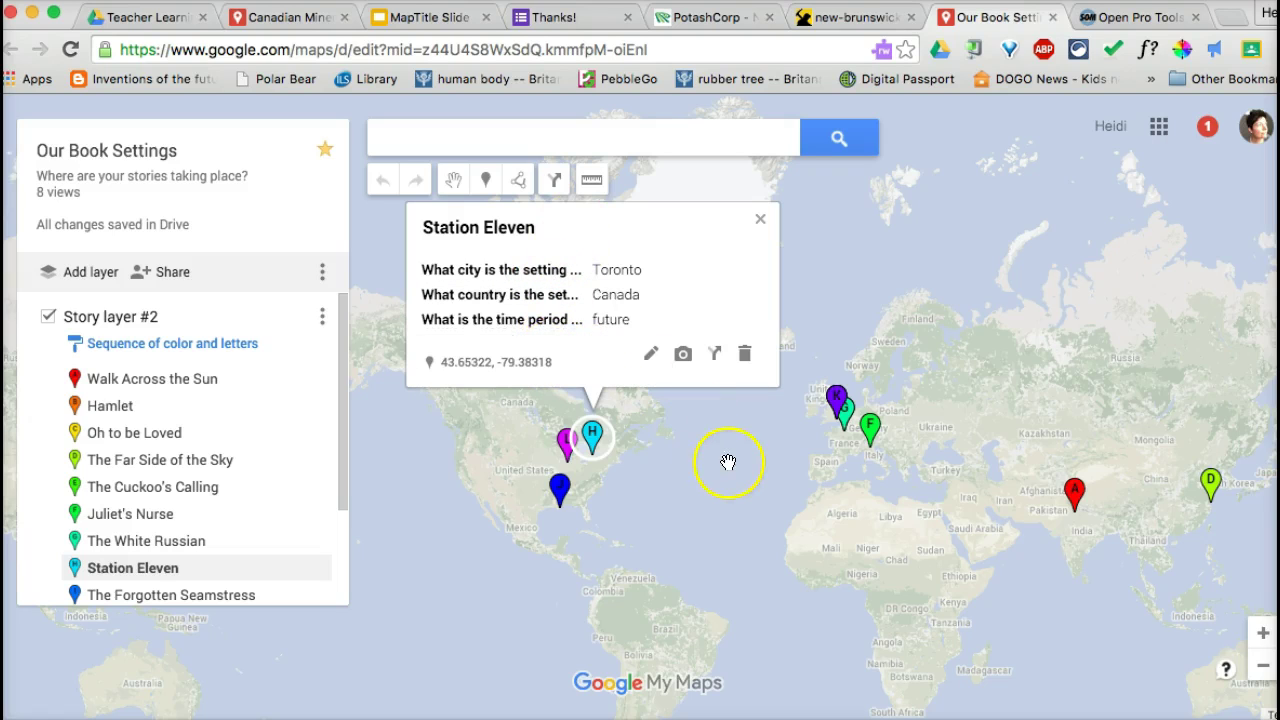
drag(1000, 533, 839, 450)
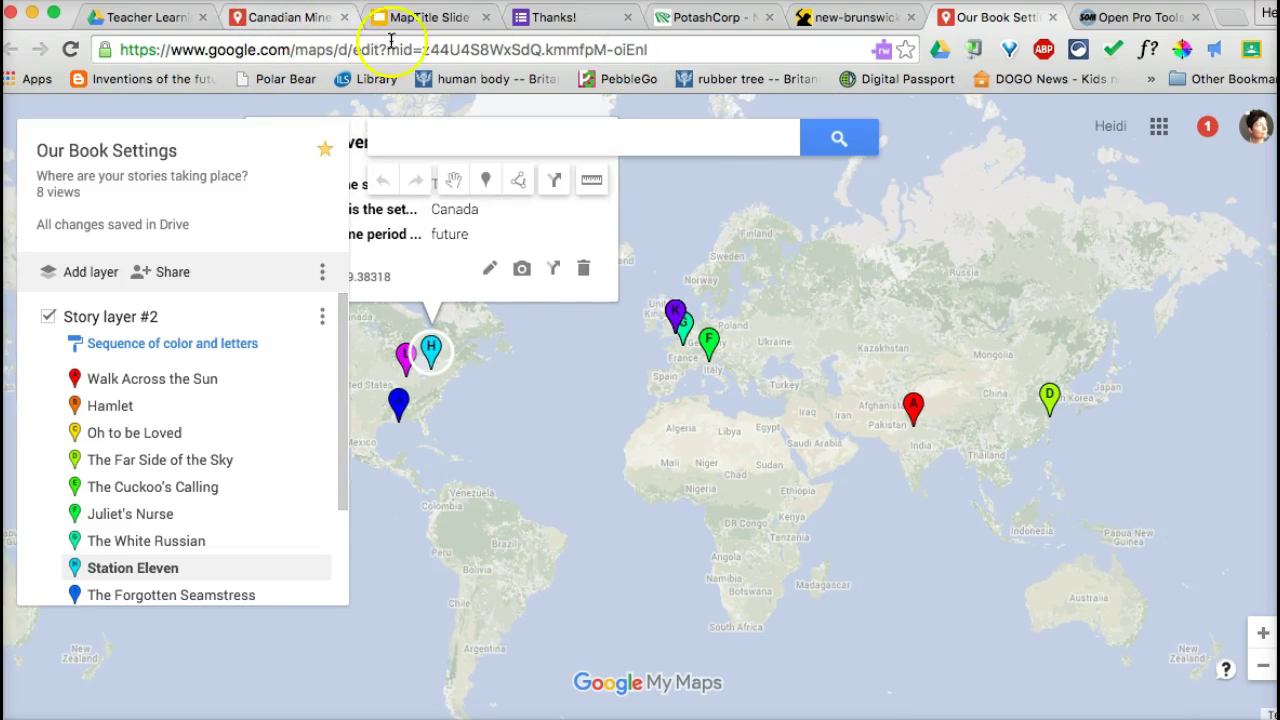
click(574, 19)
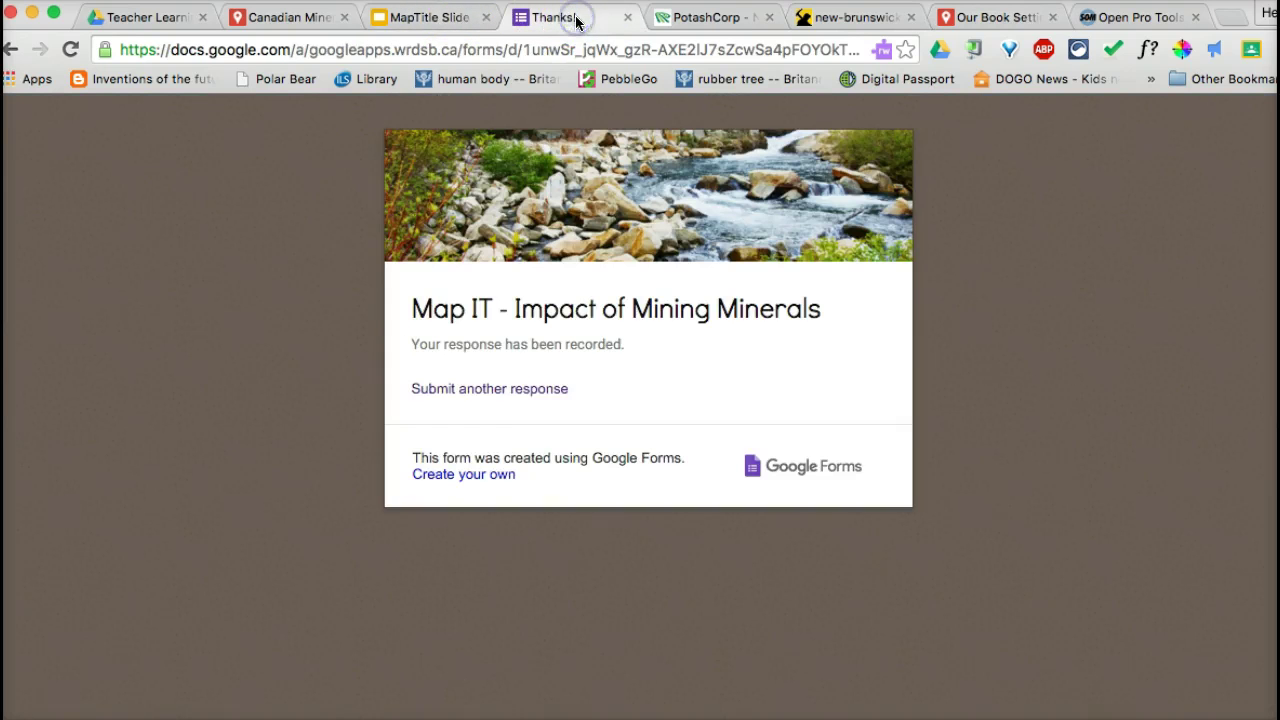
click(278, 20)
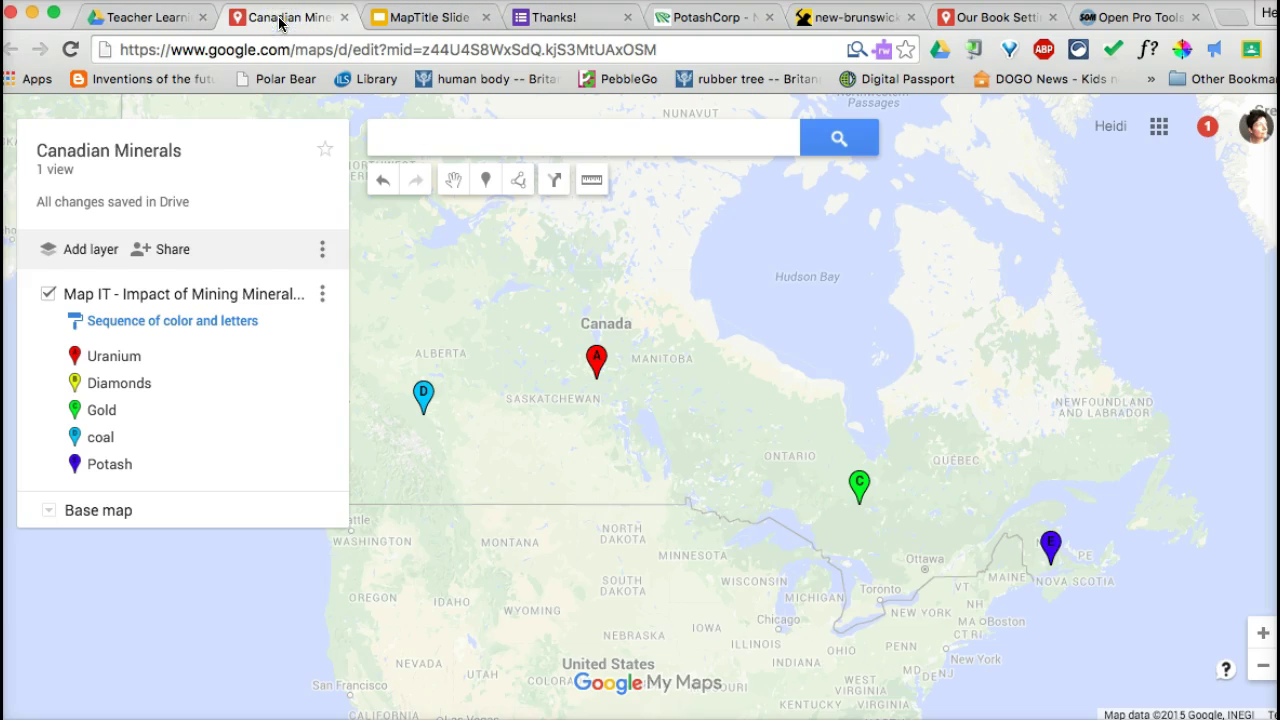